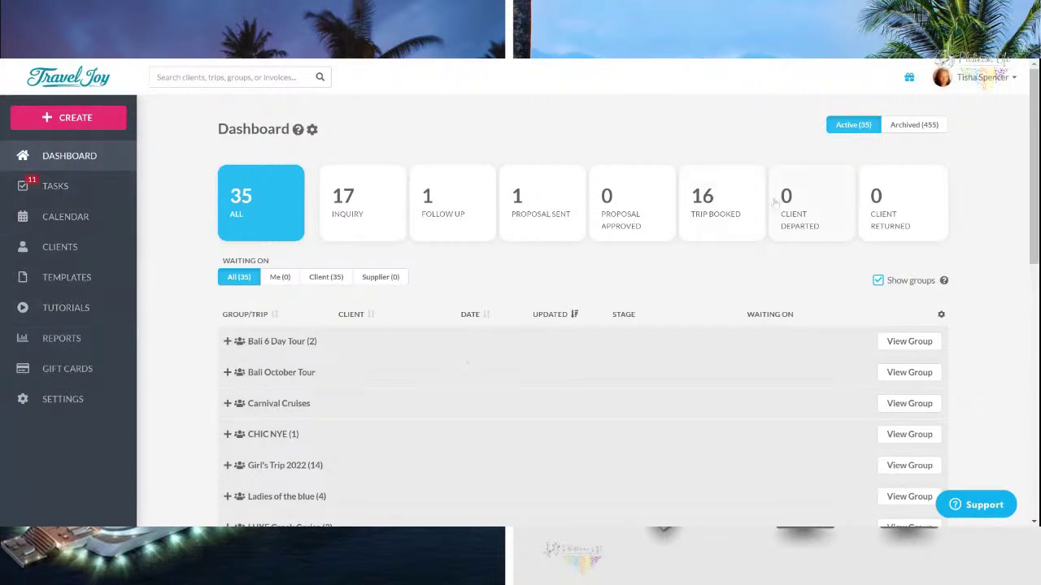
Find the Client Inquiry (default) template among the form templates and open it for building.
{"action": "left_click", "coordinate": [33, 288]}
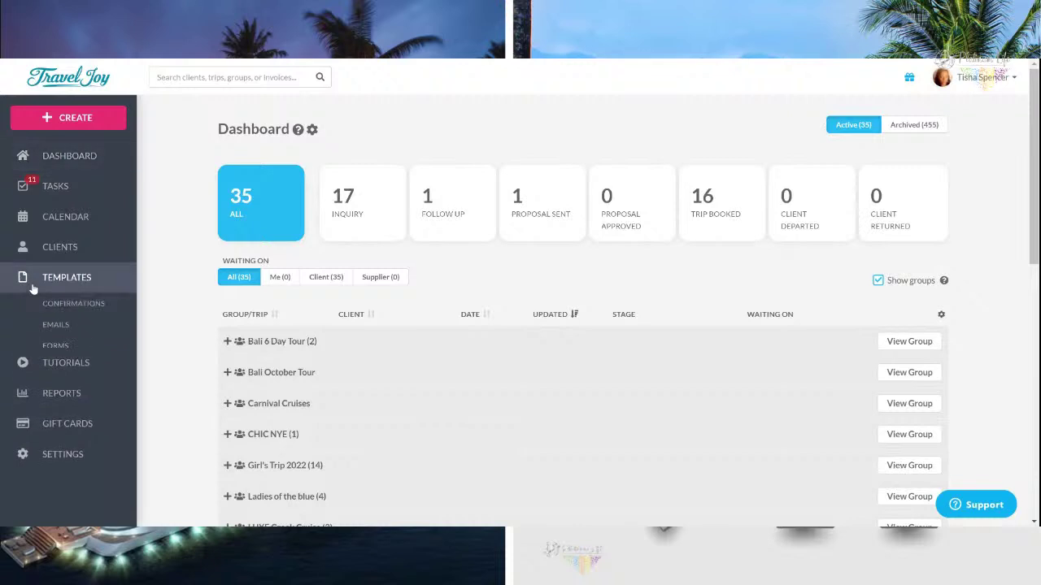
{"action": "left_click", "coordinate": [56, 348]}
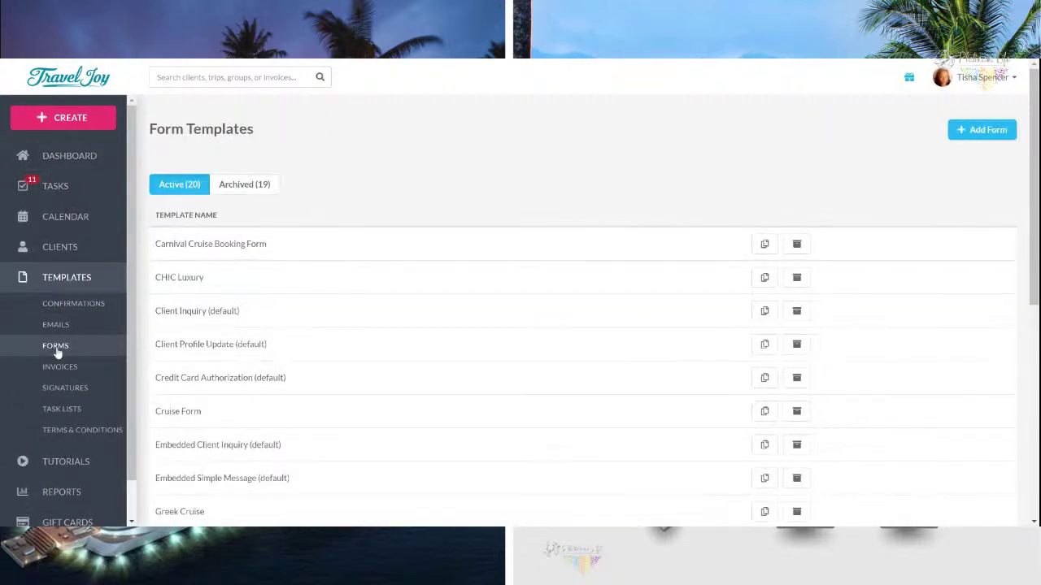
{"action": "scroll", "coordinate": [346, 294], "scroll_direction": "down", "scroll_amount": 1}
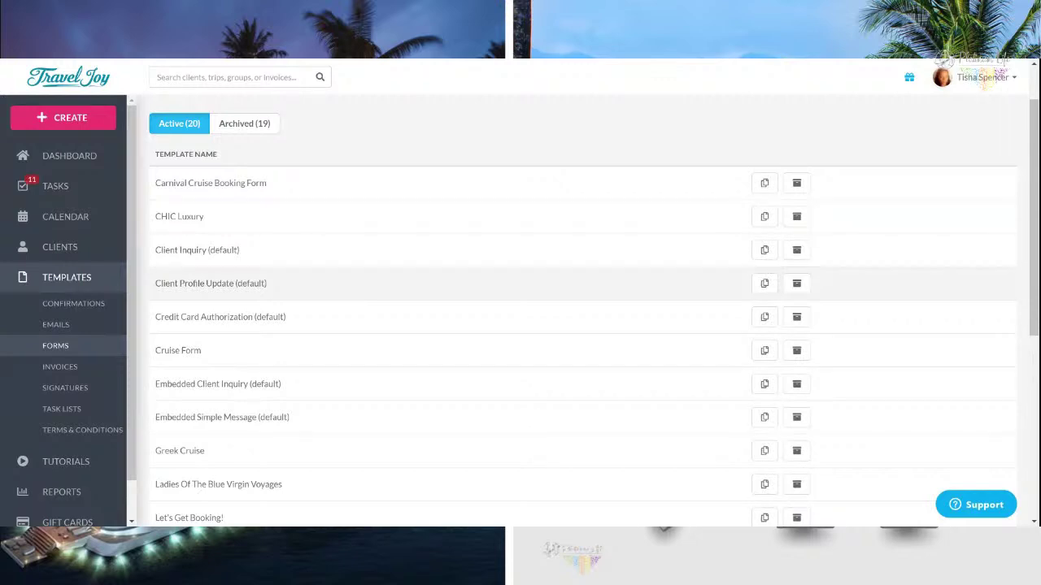
{"action": "scroll", "coordinate": [348, 295], "scroll_direction": "down", "scroll_amount": 2}
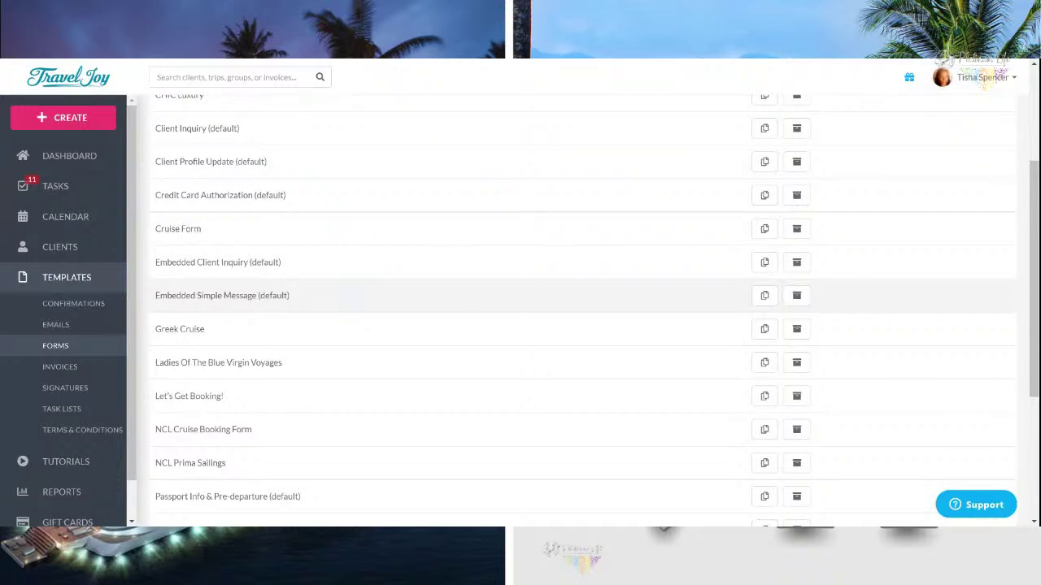
{"action": "scroll", "coordinate": [350, 296], "scroll_direction": "down", "scroll_amount": 3}
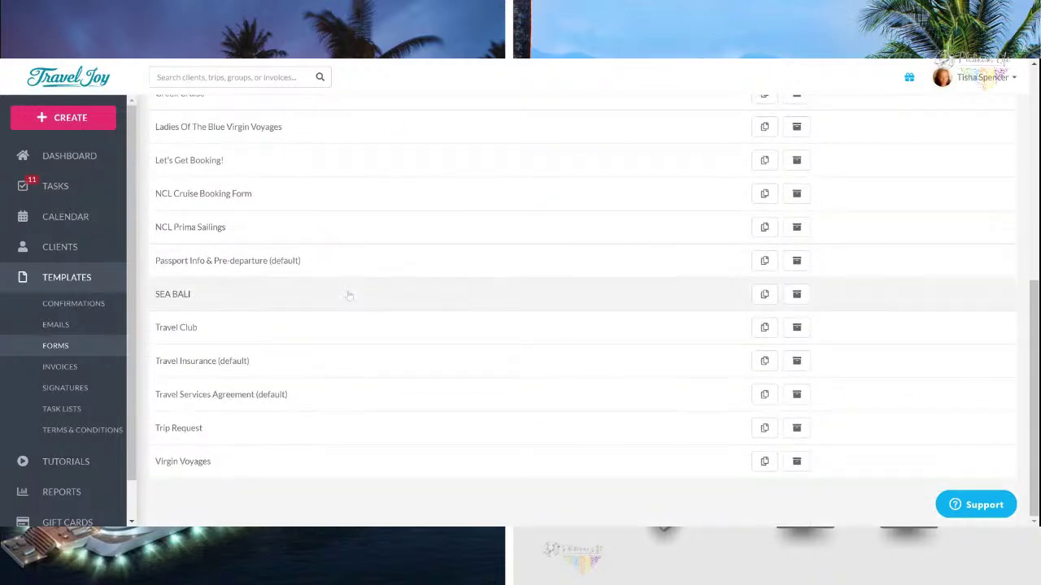
{"action": "scroll", "coordinate": [349, 296], "scroll_direction": "up", "scroll_amount": 4}
{"action": "scroll", "coordinate": [350, 294], "scroll_direction": "up", "scroll_amount": 1}
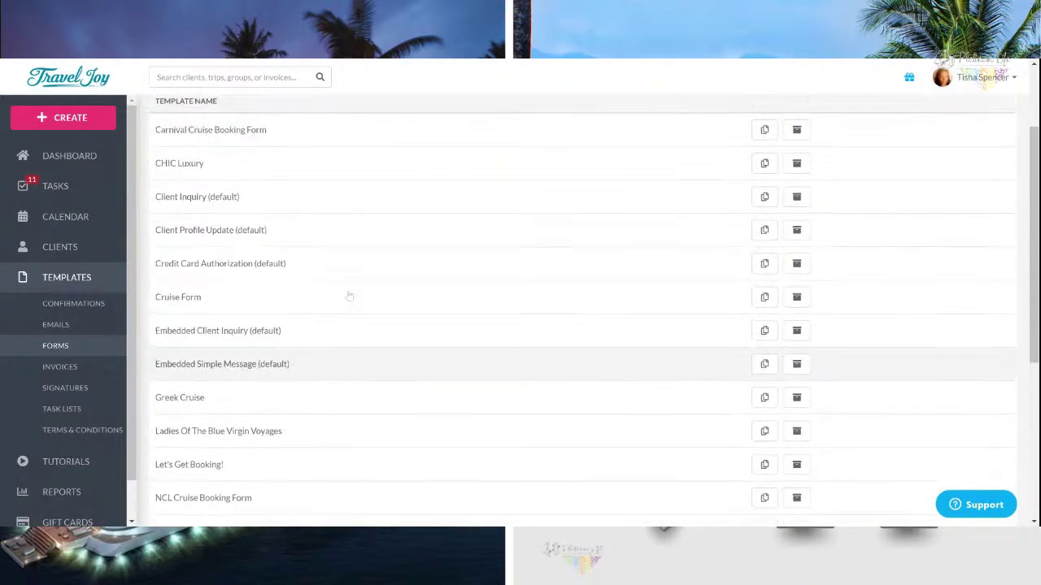
{"action": "left_click", "coordinate": [256, 196]}
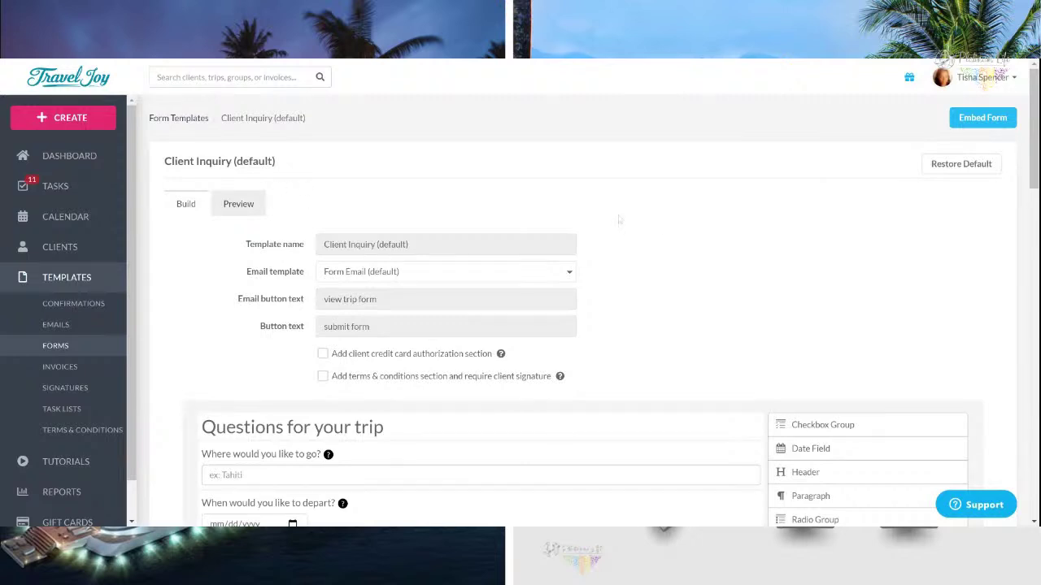
Review the form's existing trip questions, from destination and travel dates through travelers, rooms, budget and hotel preference.
{"action": "scroll", "coordinate": [657, 214], "scroll_direction": "down", "scroll_amount": 2}
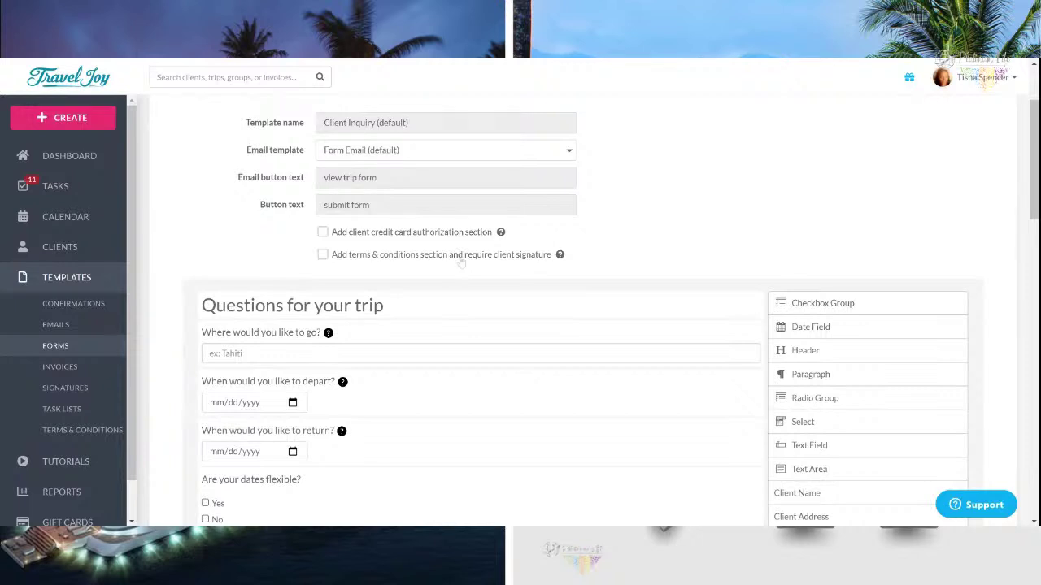
{"action": "scroll", "coordinate": [461, 262], "scroll_direction": "down", "scroll_amount": 2}
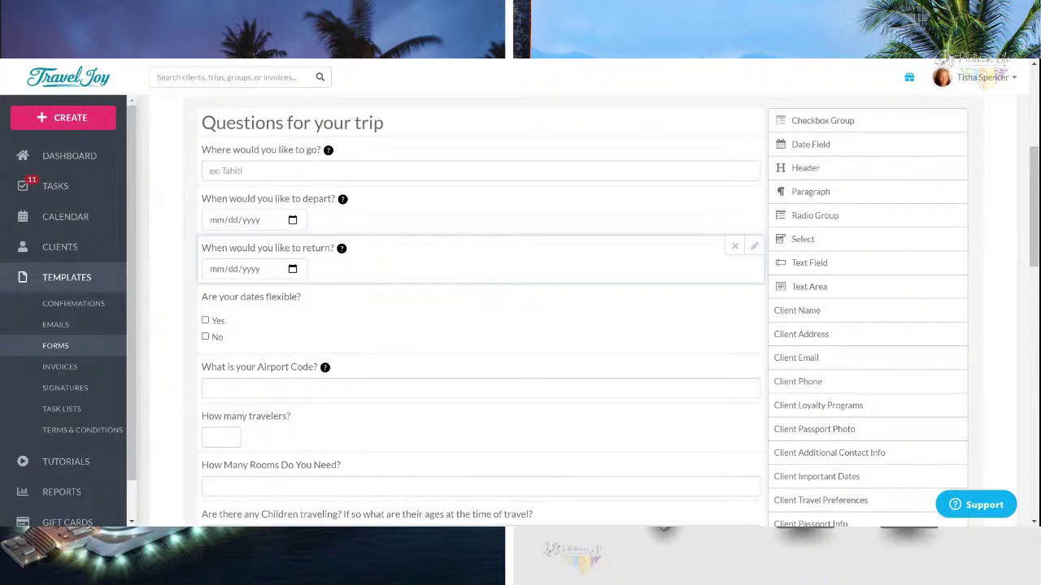
{"action": "scroll", "coordinate": [464, 260], "scroll_direction": "up", "scroll_amount": 1}
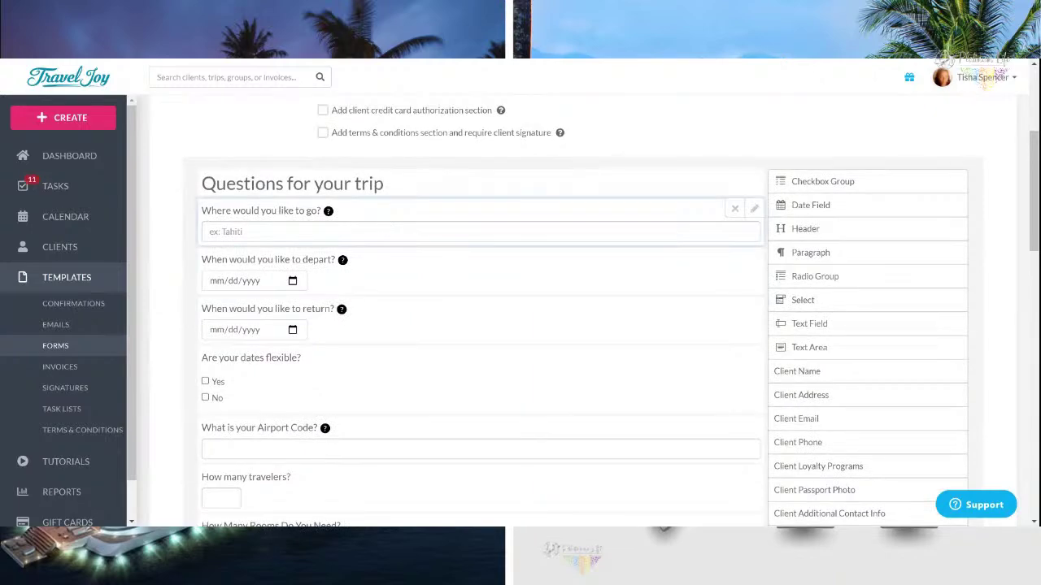
{"action": "scroll", "coordinate": [474, 252], "scroll_direction": "down", "scroll_amount": 1}
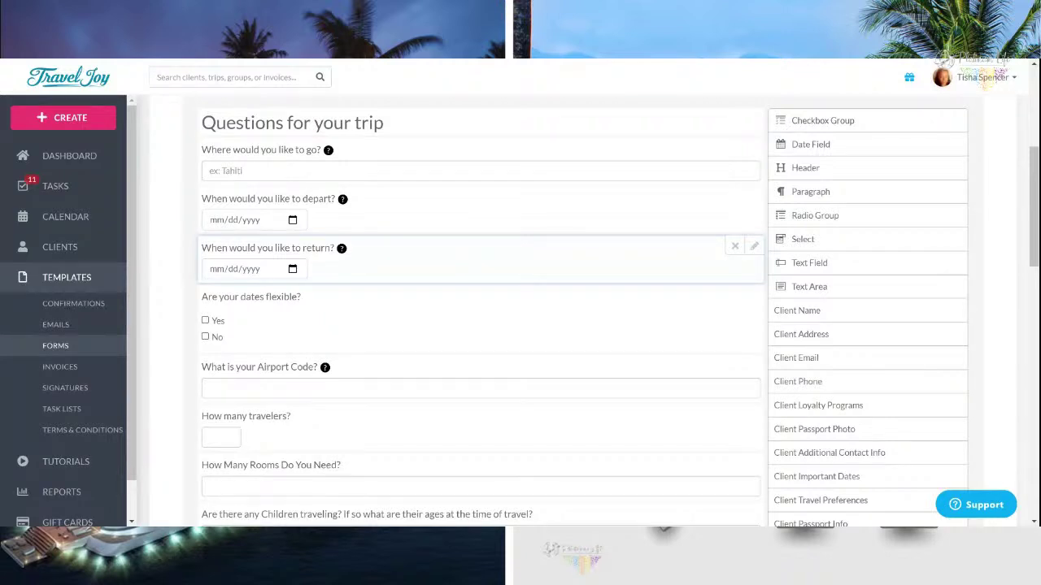
{"action": "scroll", "coordinate": [458, 249], "scroll_direction": "down", "scroll_amount": 2}
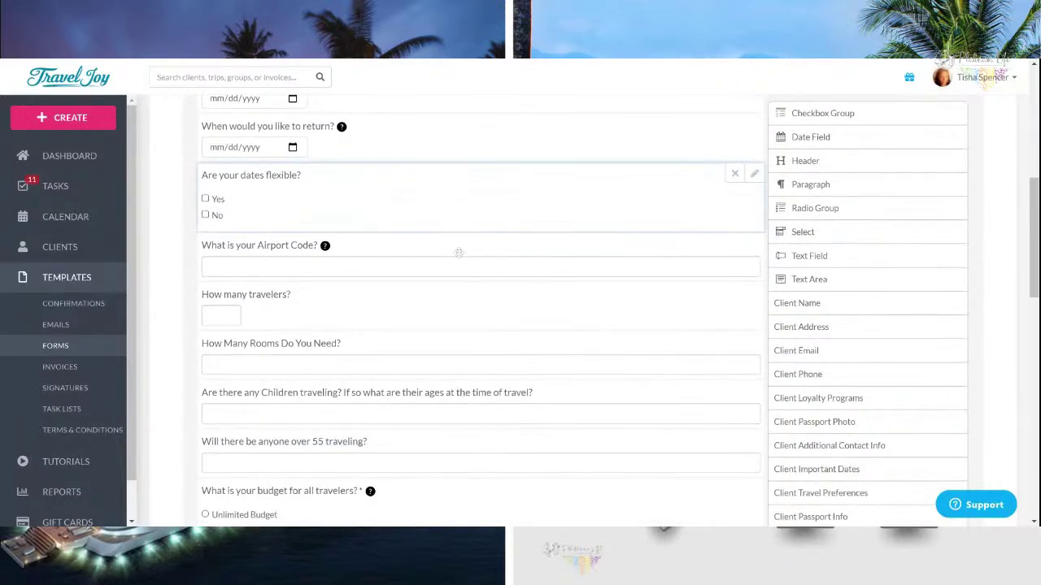
{"action": "scroll", "coordinate": [406, 196], "scroll_direction": "up", "scroll_amount": 2}
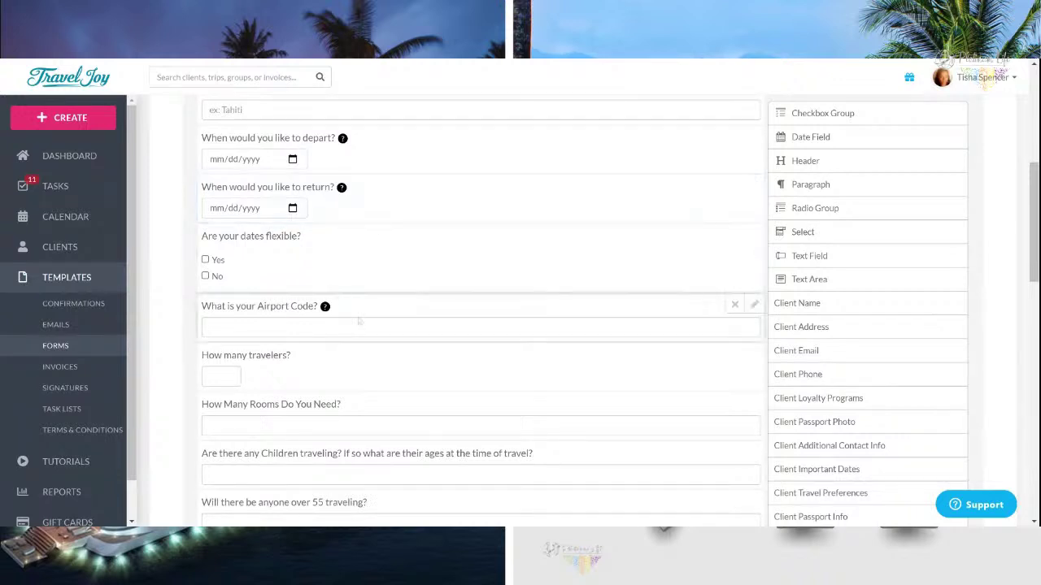
{"action": "scroll", "coordinate": [357, 320], "scroll_direction": "down", "scroll_amount": 1}
{"action": "scroll", "coordinate": [357, 316], "scroll_direction": "down", "scroll_amount": 1}
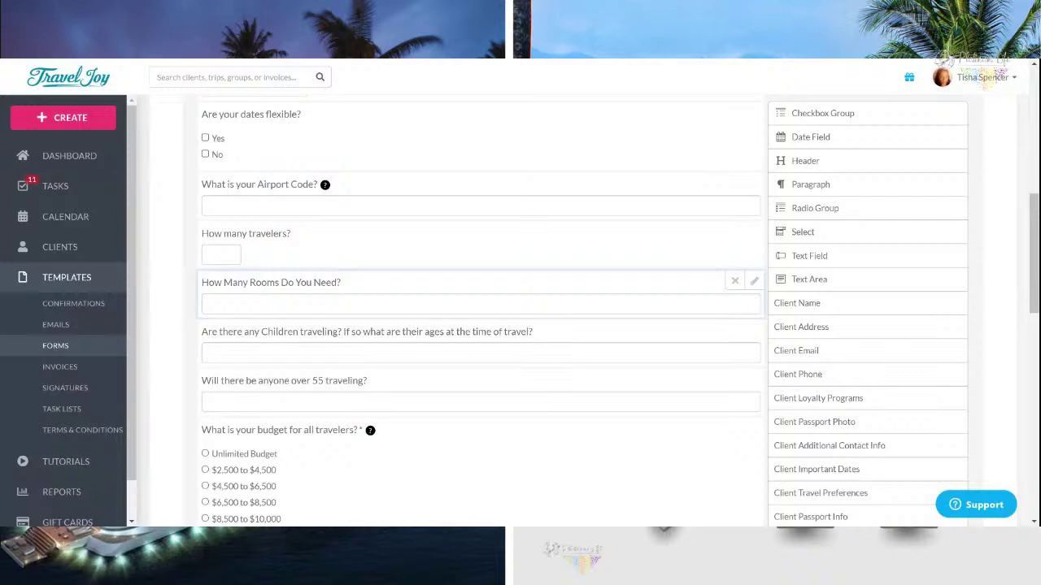
{"action": "scroll", "coordinate": [311, 213], "scroll_direction": "down", "scroll_amount": 3}
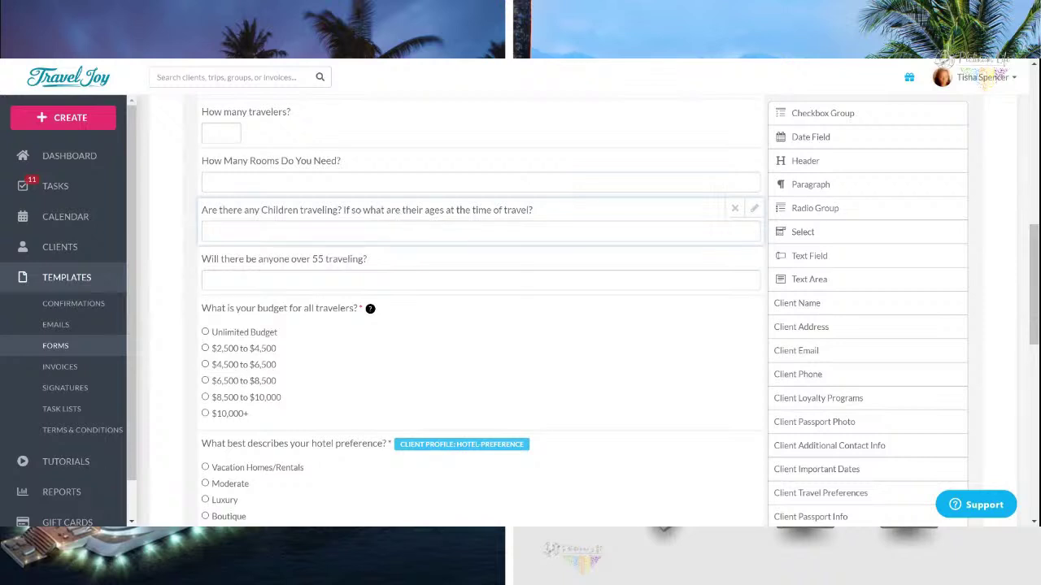
{"action": "scroll", "coordinate": [313, 317], "scroll_direction": "down", "scroll_amount": 6}
Add a Radio Group field directly above the travelers' budget question, and inspect its editable settings before closing them.
{"action": "scroll", "coordinate": [313, 317], "scroll_direction": "up", "scroll_amount": 3}
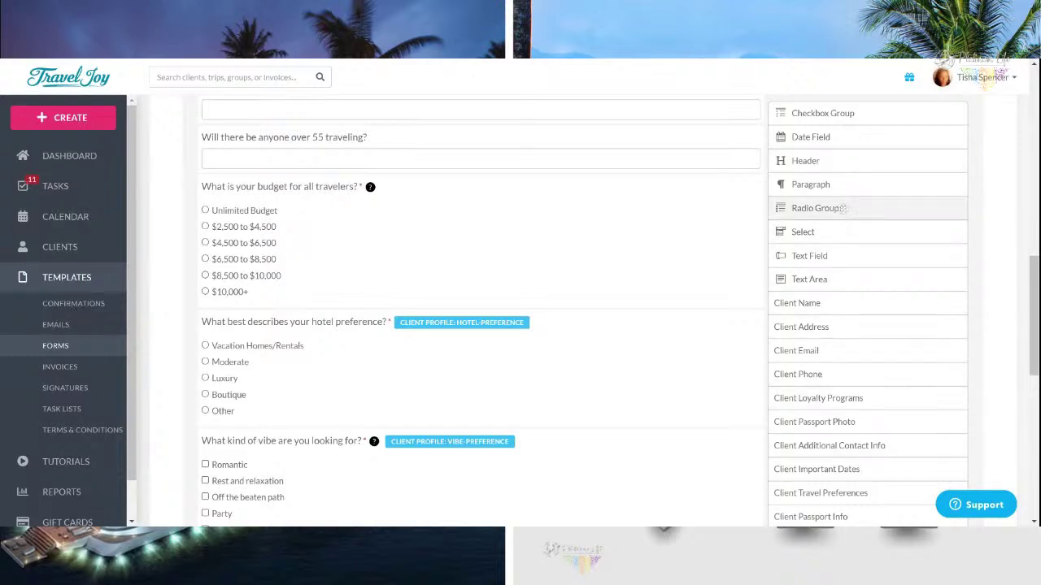
{"action": "left_click_drag", "start_coordinate": [842, 208], "coordinate": [431, 189]}
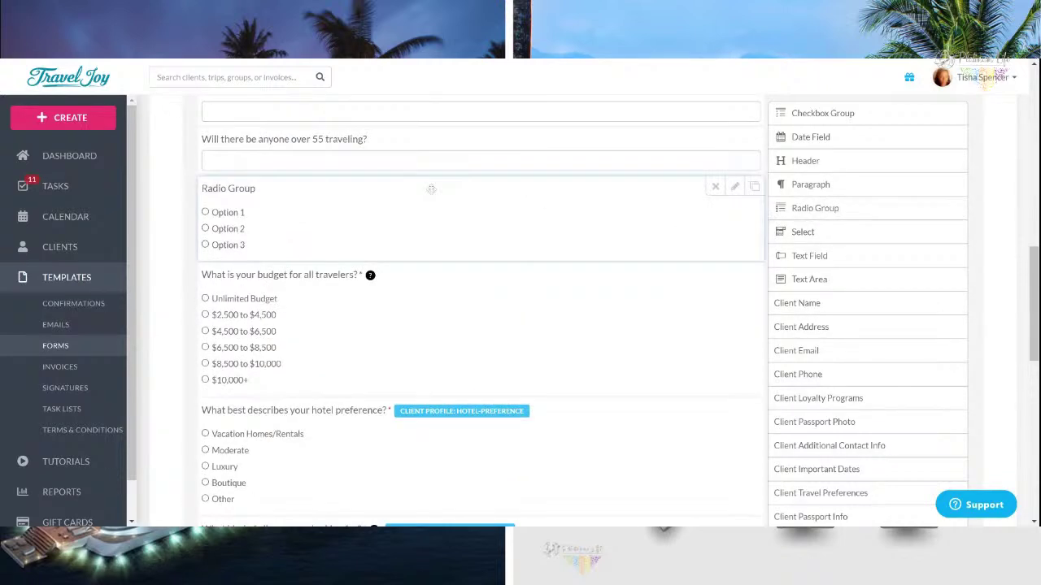
{"action": "left_click", "coordinate": [734, 187]}
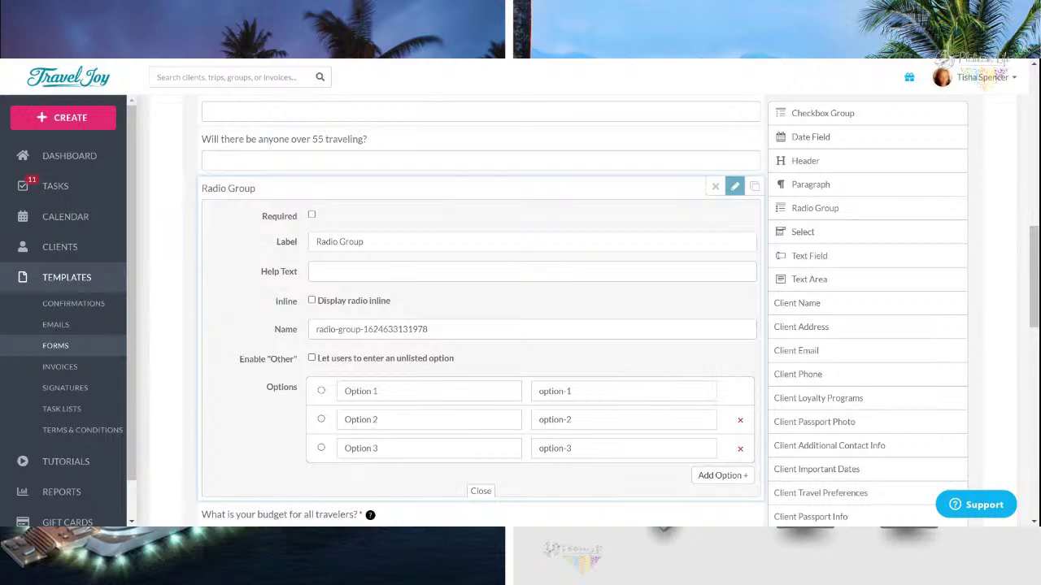
{"action": "left_click", "coordinate": [734, 187]}
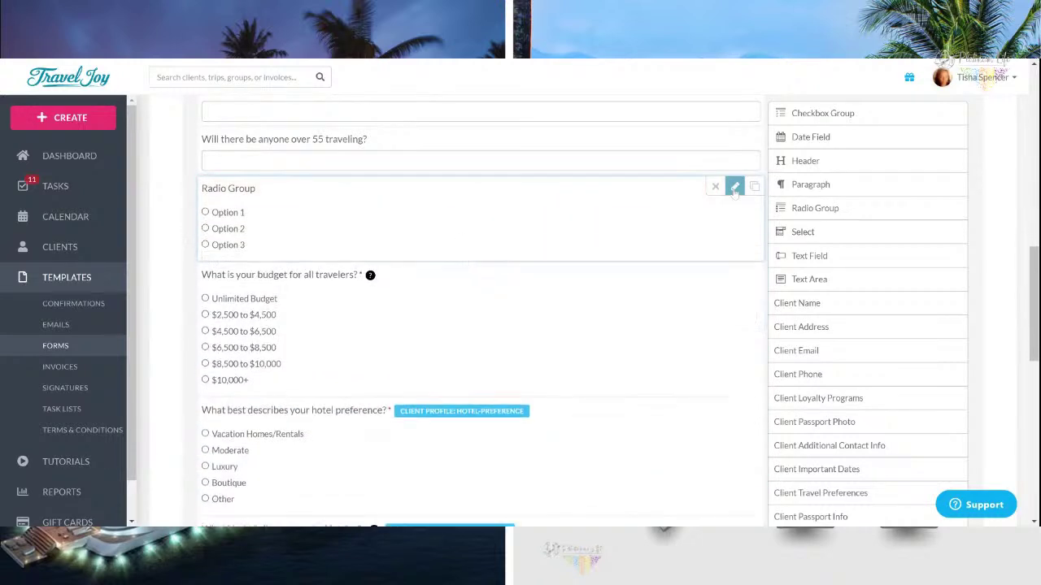
Examine how the hotel preference, vibe, activity and notes questions are linked to client profile fields.
{"action": "scroll", "coordinate": [591, 231], "scroll_direction": "down", "scroll_amount": 3}
{"action": "mouse_move", "coordinate": [461, 229]}
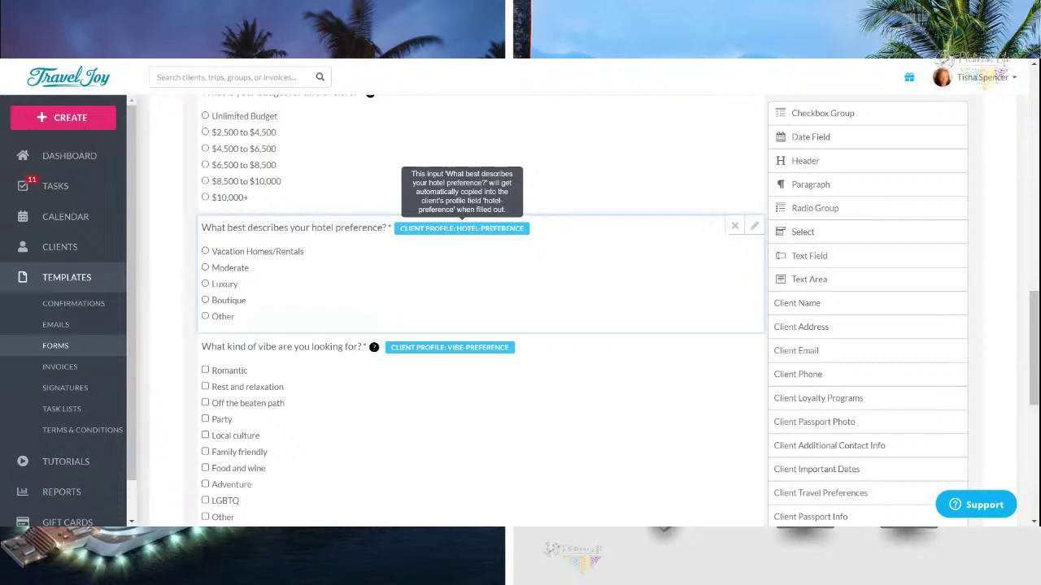
{"action": "scroll", "coordinate": [462, 230], "scroll_direction": "up", "scroll_amount": 1}
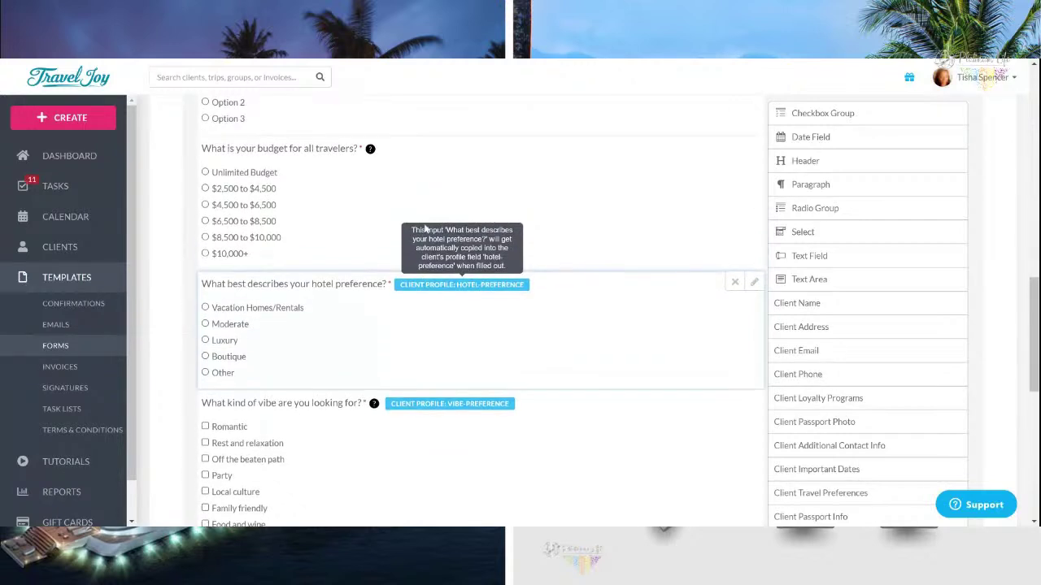
{"action": "scroll", "coordinate": [439, 252], "scroll_direction": "down", "scroll_amount": 5}
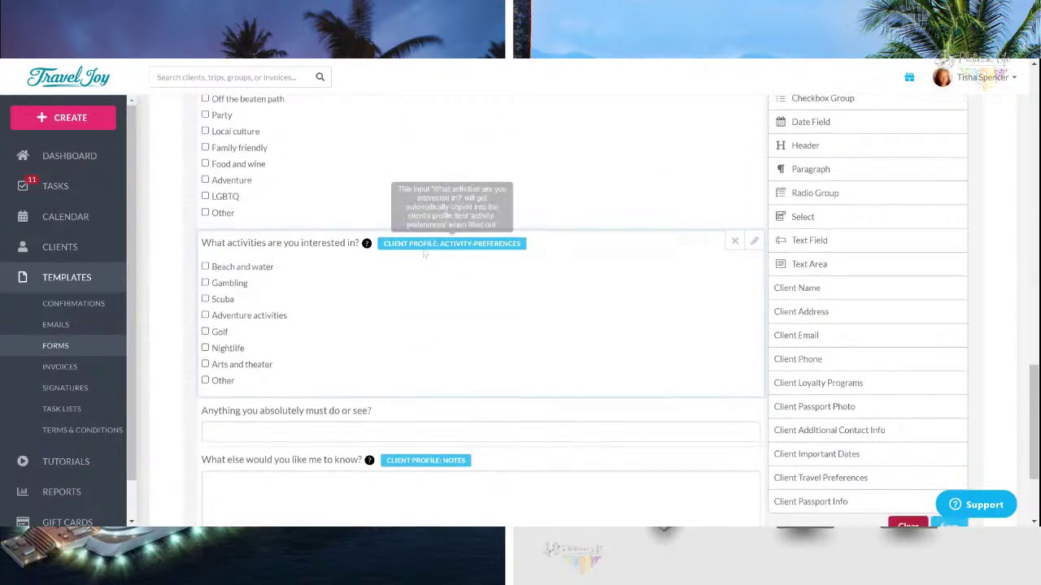
{"action": "scroll", "coordinate": [421, 246], "scroll_direction": "down", "scroll_amount": 3}
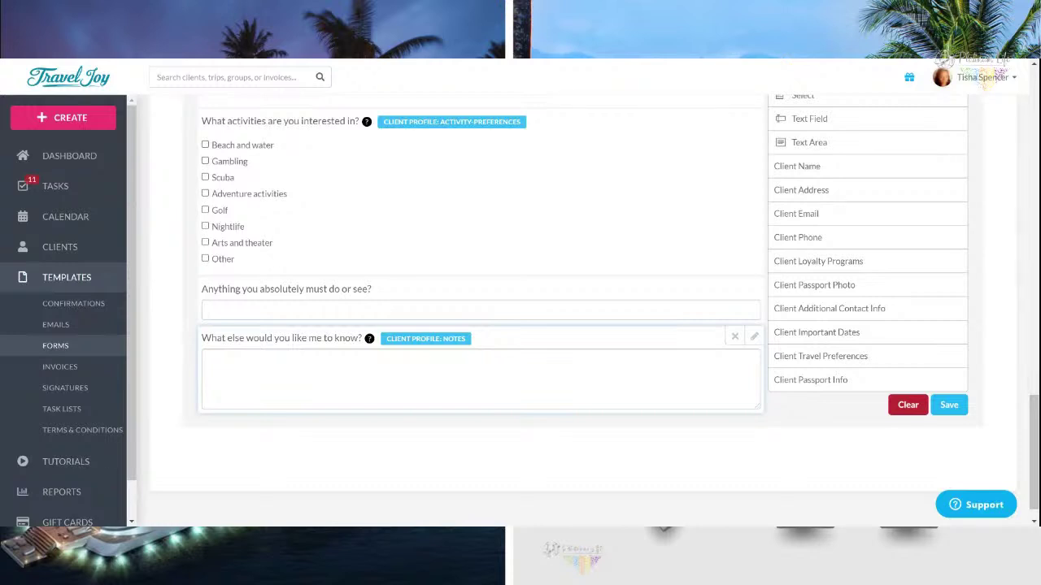
{"action": "scroll", "coordinate": [480, 357], "scroll_direction": "up", "scroll_amount": 1}
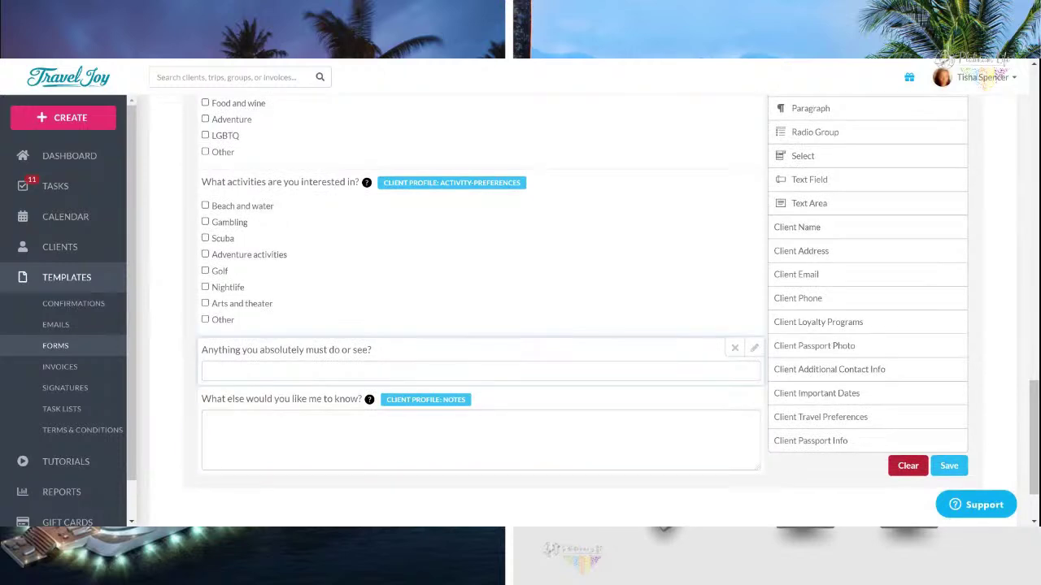
Add the Client Passport Info section at the end of the form, below "What else would you like me to know?", and review its fields.
{"action": "scroll", "coordinate": [861, 285], "scroll_direction": "down", "scroll_amount": 1}
{"action": "left_click_drag", "start_coordinate": [813, 386], "coordinate": [412, 411]}
{"action": "scroll", "coordinate": [411, 410], "scroll_direction": "down", "scroll_amount": 5}
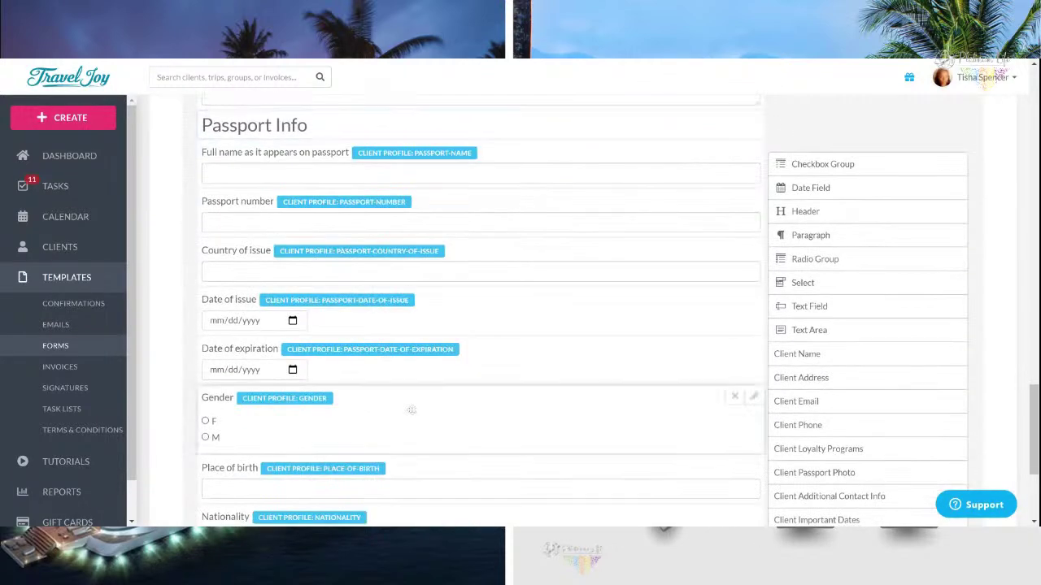
{"action": "scroll", "coordinate": [411, 410], "scroll_direction": "down", "scroll_amount": 1}
{"action": "scroll", "coordinate": [413, 415], "scroll_direction": "up", "scroll_amount": 2}
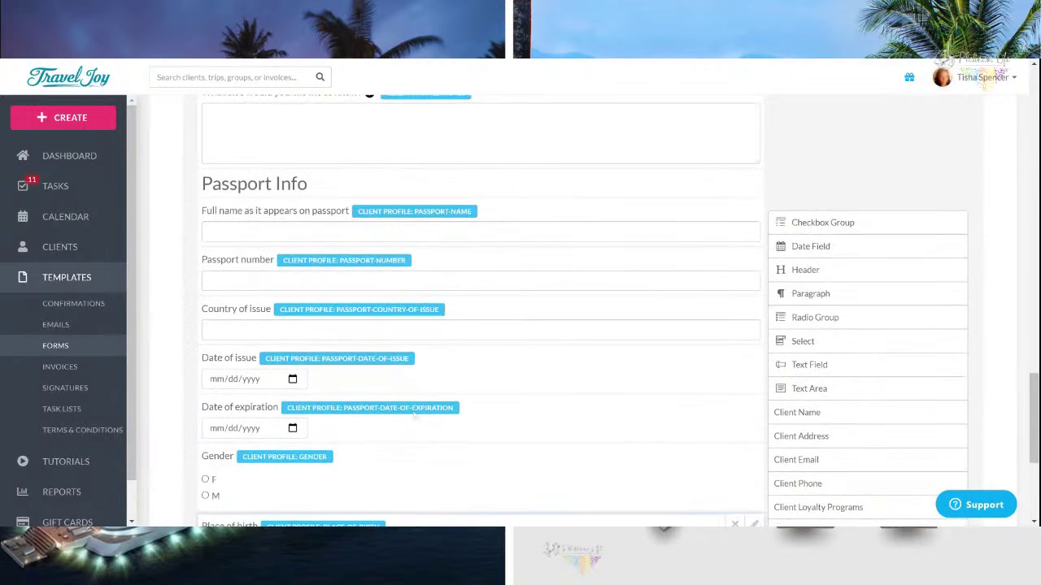
{"action": "scroll", "coordinate": [488, 357], "scroll_direction": "down", "scroll_amount": 2}
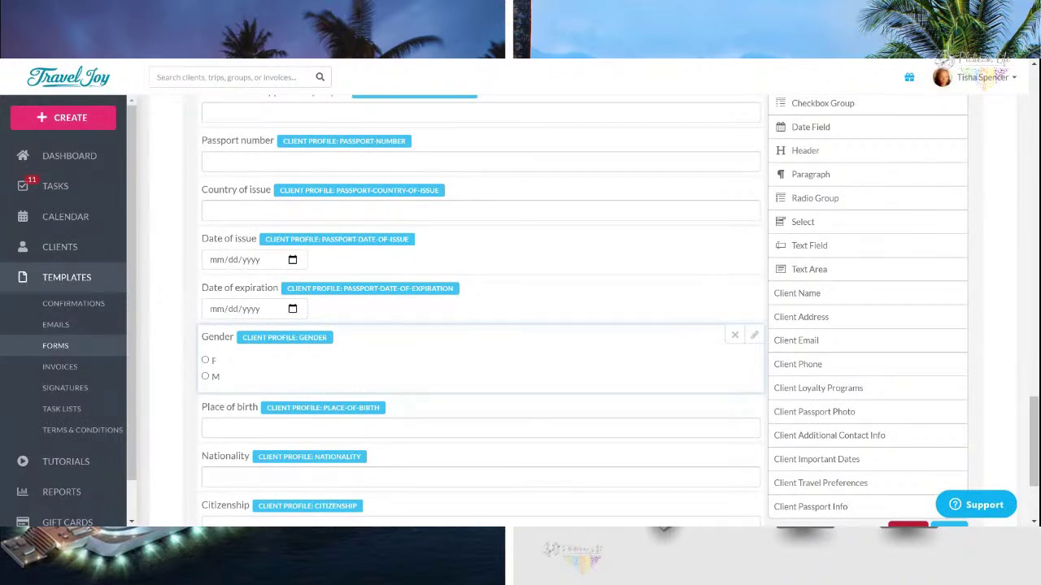
{"action": "scroll", "coordinate": [511, 349], "scroll_direction": "down", "scroll_amount": 2}
Add the Client Name field group at the start of the form, above the "Questions for your trip" heading.
{"action": "scroll", "coordinate": [511, 349], "scroll_direction": "up", "scroll_amount": 12}
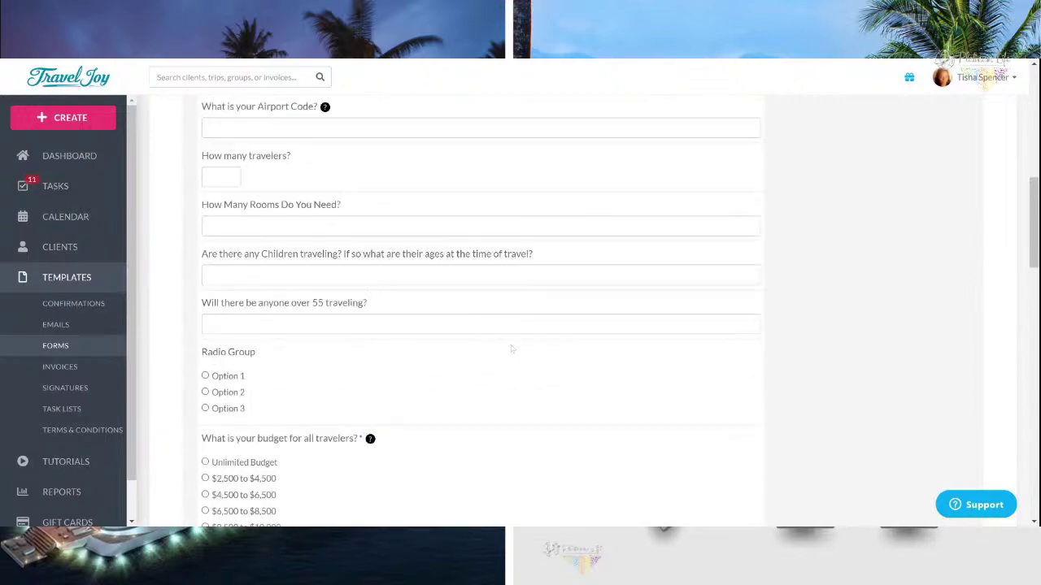
{"action": "scroll", "coordinate": [511, 349], "scroll_direction": "up", "scroll_amount": 7}
{"action": "scroll", "coordinate": [511, 349], "scroll_direction": "down", "scroll_amount": 3}
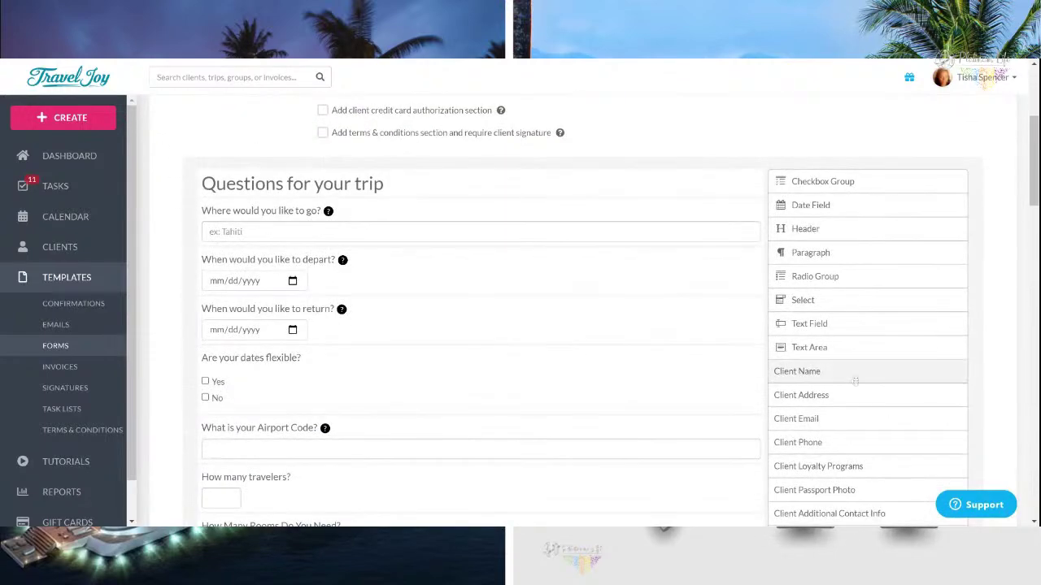
{"action": "scroll", "coordinate": [855, 381], "scroll_direction": "down", "scroll_amount": 2}
{"action": "scroll", "coordinate": [858, 396], "scroll_direction": "down", "scroll_amount": 1}
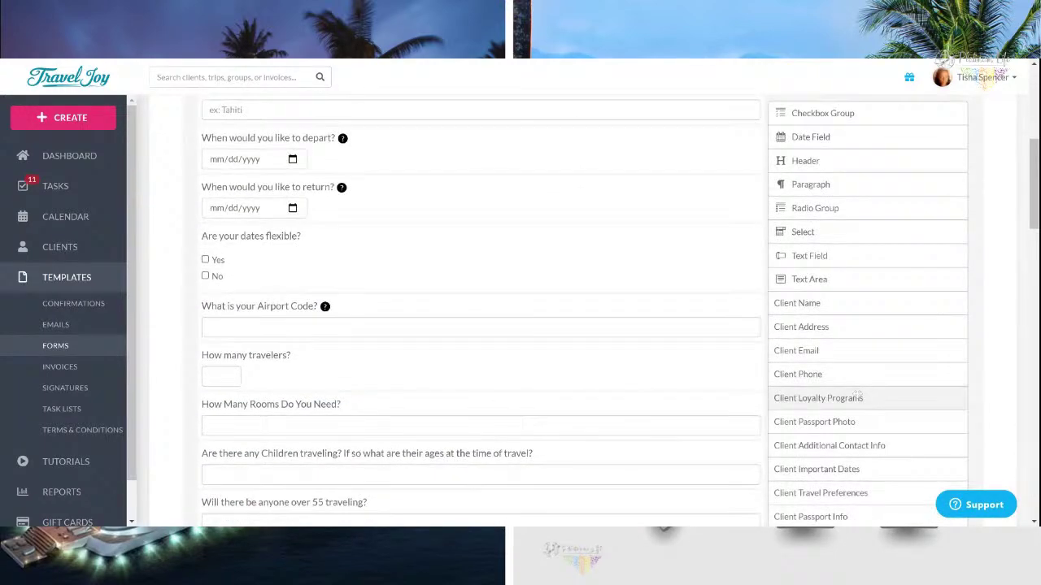
{"action": "scroll", "coordinate": [858, 396], "scroll_direction": "up", "scroll_amount": 3}
{"action": "scroll", "coordinate": [838, 403], "scroll_direction": "down", "scroll_amount": 1}
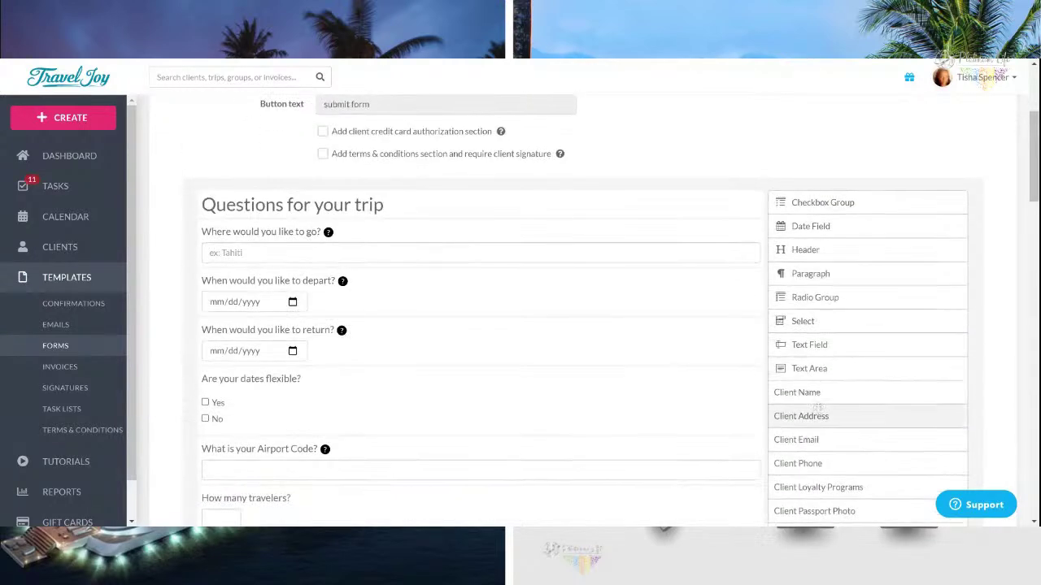
{"action": "scroll", "coordinate": [819, 408], "scroll_direction": "up", "scroll_amount": 1}
{"action": "left_click_drag", "start_coordinate": [805, 431], "coordinate": [337, 226]}
Add the Client Address field group between the preferred name field and the "Questions for your trip" heading, and check both client sections.
{"action": "scroll", "coordinate": [340, 230], "scroll_direction": "down", "scroll_amount": 3}
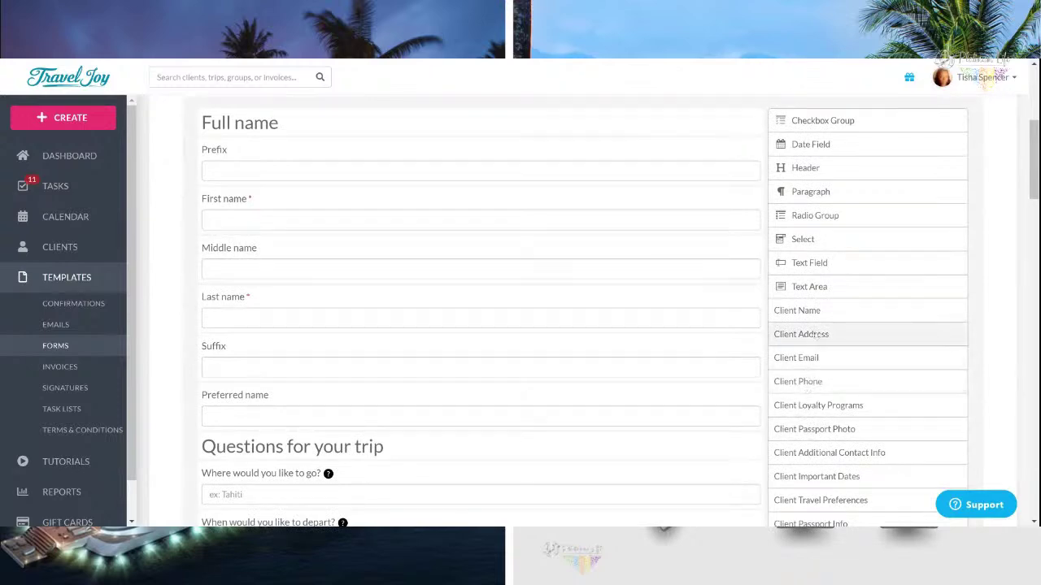
{"action": "left_click_drag", "start_coordinate": [805, 336], "coordinate": [476, 434]}
{"action": "scroll", "coordinate": [602, 357], "scroll_direction": "down", "scroll_amount": 3}
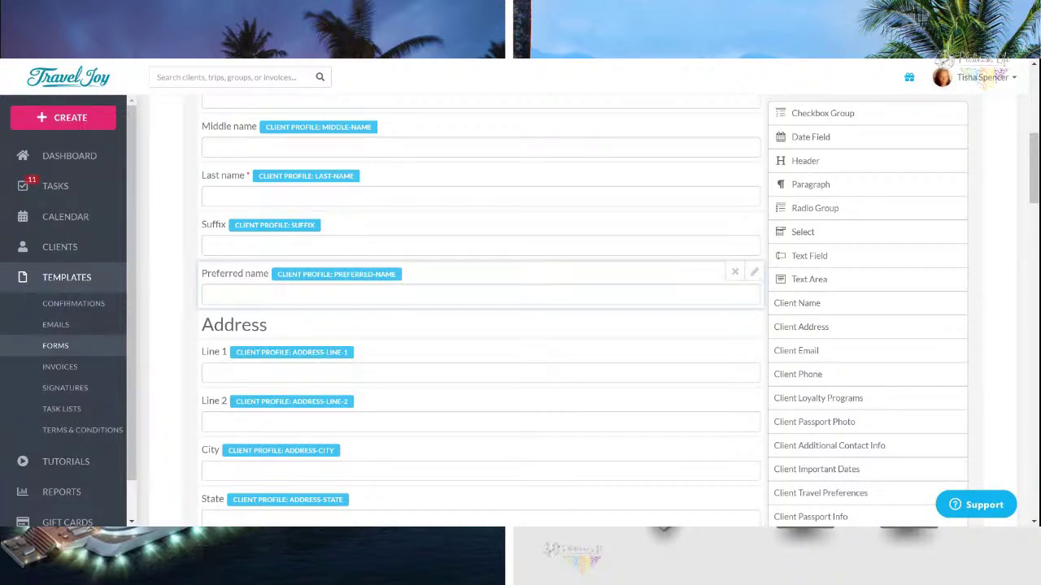
{"action": "scroll", "coordinate": [226, 302], "scroll_direction": "up", "scroll_amount": 3}
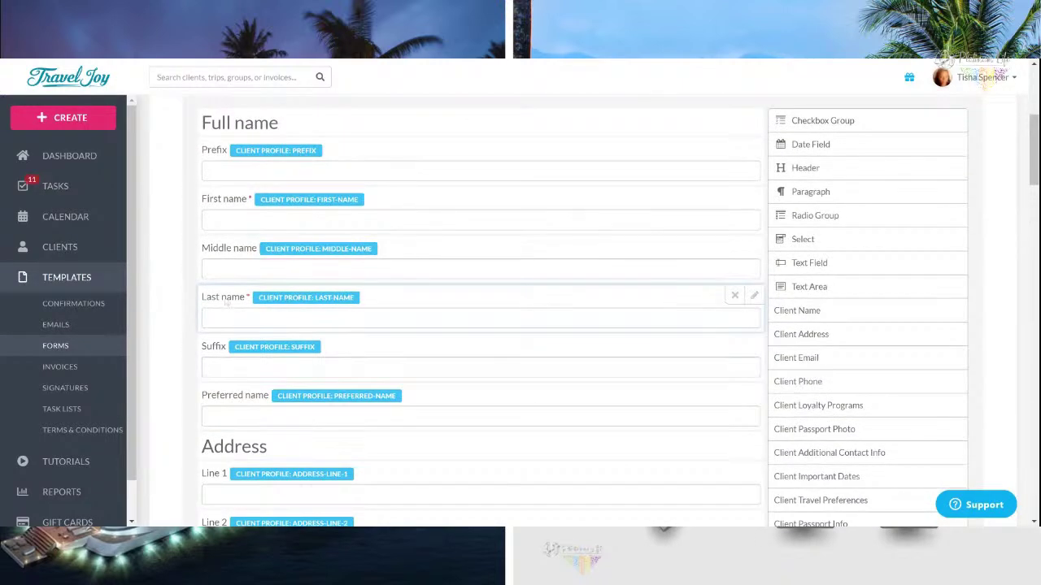
{"action": "scroll", "coordinate": [226, 303], "scroll_direction": "down", "scroll_amount": 1}
{"action": "scroll", "coordinate": [326, 252], "scroll_direction": "down", "scroll_amount": 3}
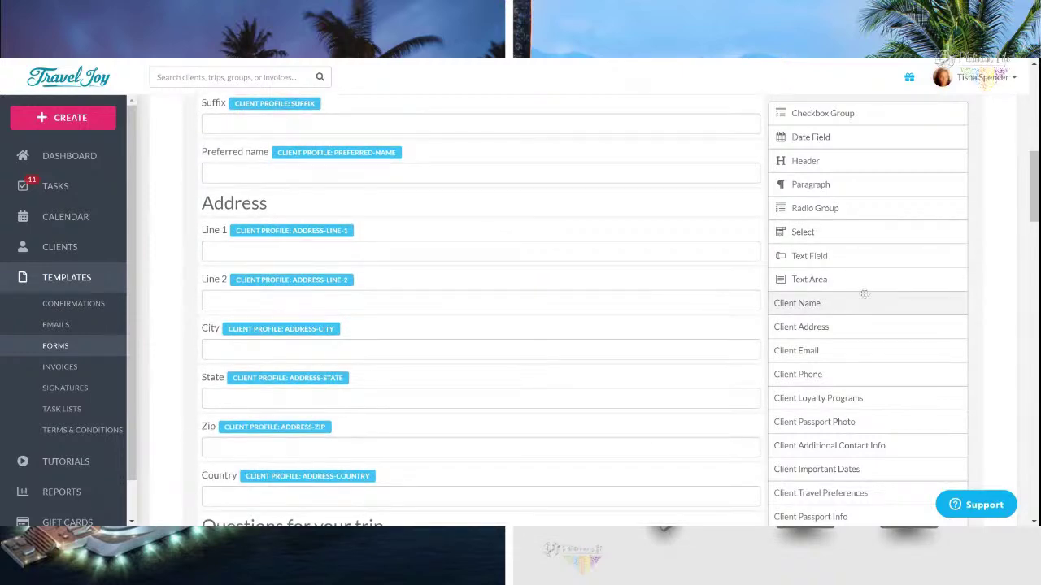
Restore the Client Inquiry form template to its default state.
{"action": "scroll", "coordinate": [650, 260], "scroll_direction": "up", "scroll_amount": 6}
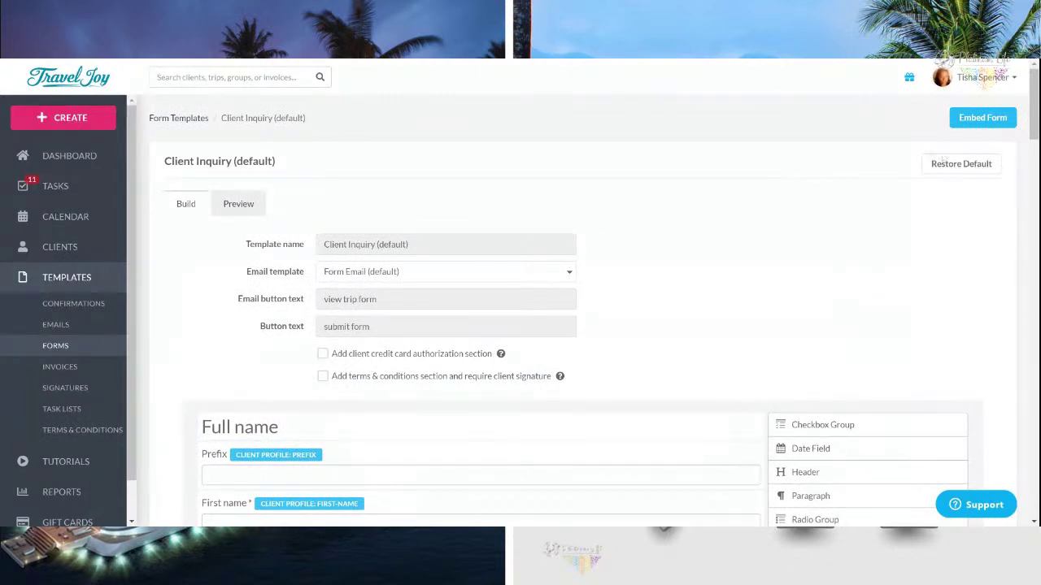
{"action": "left_click", "coordinate": [960, 163]}
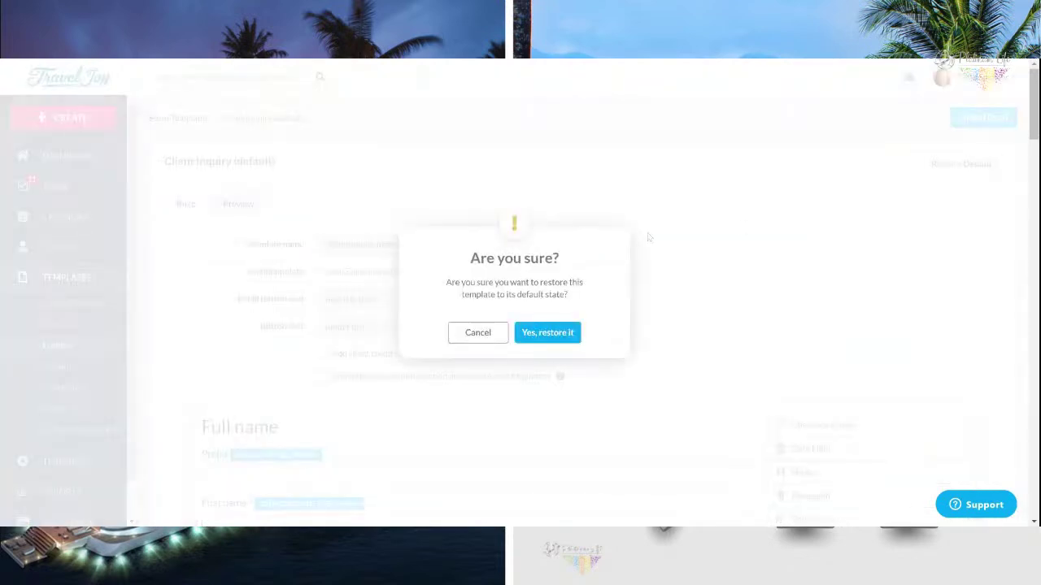
{"action": "left_click", "coordinate": [553, 333]}
Review the settings and answer options of the "What activities are you interested in?" question and close its editor.
{"action": "scroll", "coordinate": [569, 333], "scroll_direction": "down", "scroll_amount": 7}
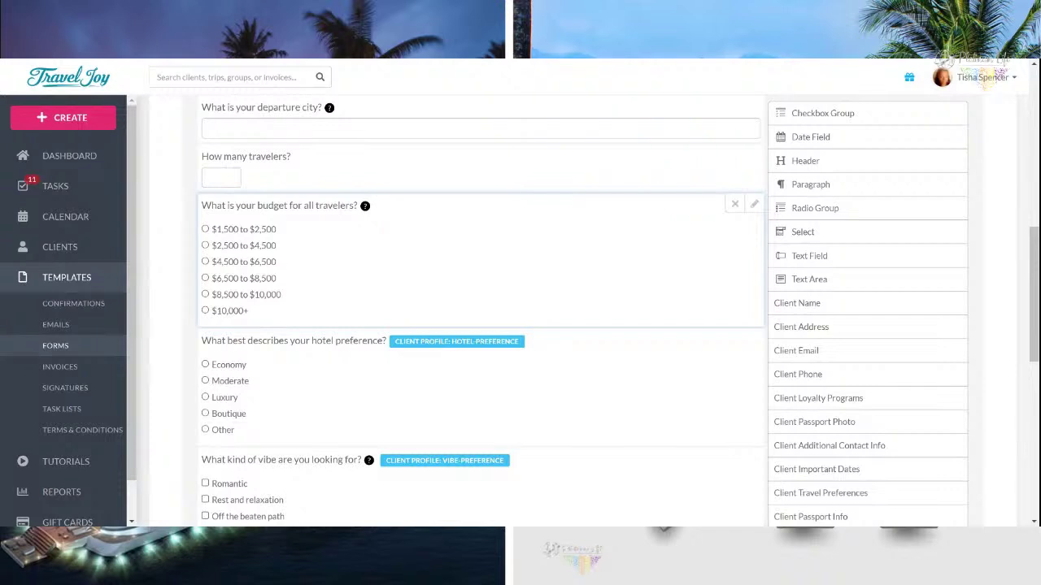
{"action": "scroll", "coordinate": [268, 253], "scroll_direction": "down", "scroll_amount": 3}
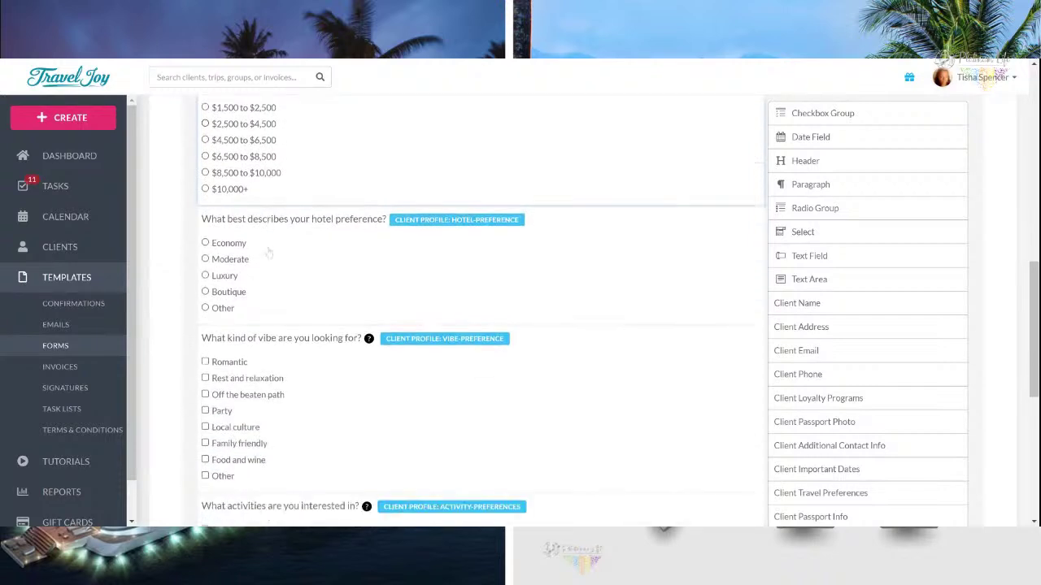
{"action": "scroll", "coordinate": [268, 253], "scroll_direction": "down", "scroll_amount": 9}
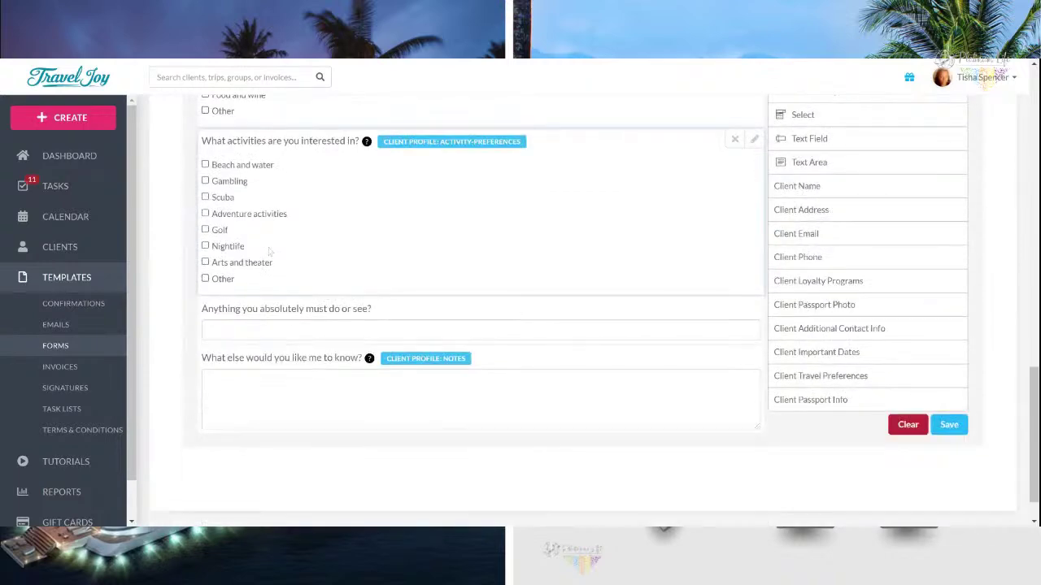
{"action": "left_click", "coordinate": [753, 139]}
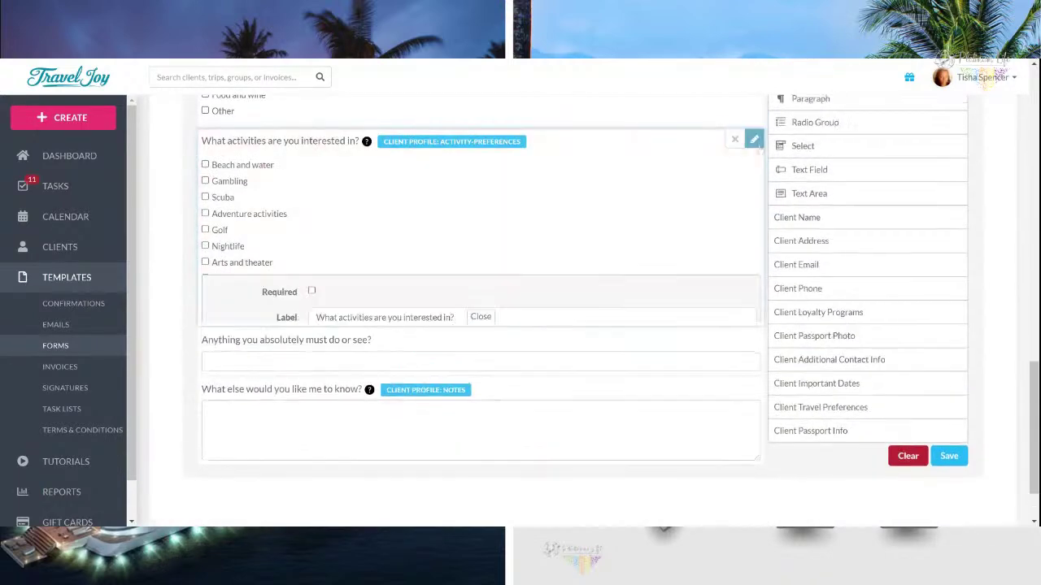
{"action": "scroll", "coordinate": [445, 396], "scroll_direction": "down", "scroll_amount": 4}
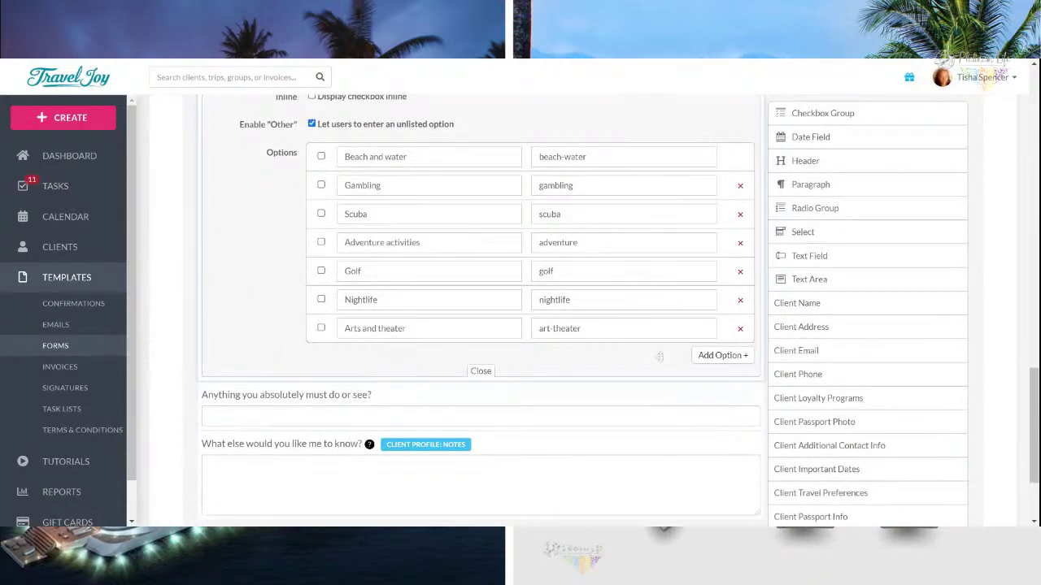
{"action": "scroll", "coordinate": [507, 347], "scroll_direction": "up", "scroll_amount": 4}
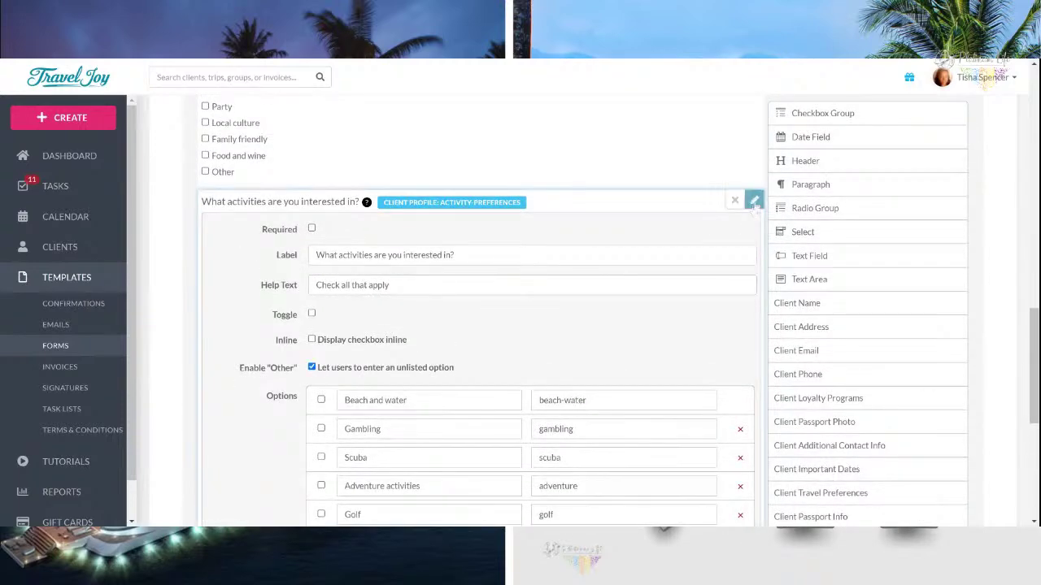
{"action": "left_click", "coordinate": [755, 202]}
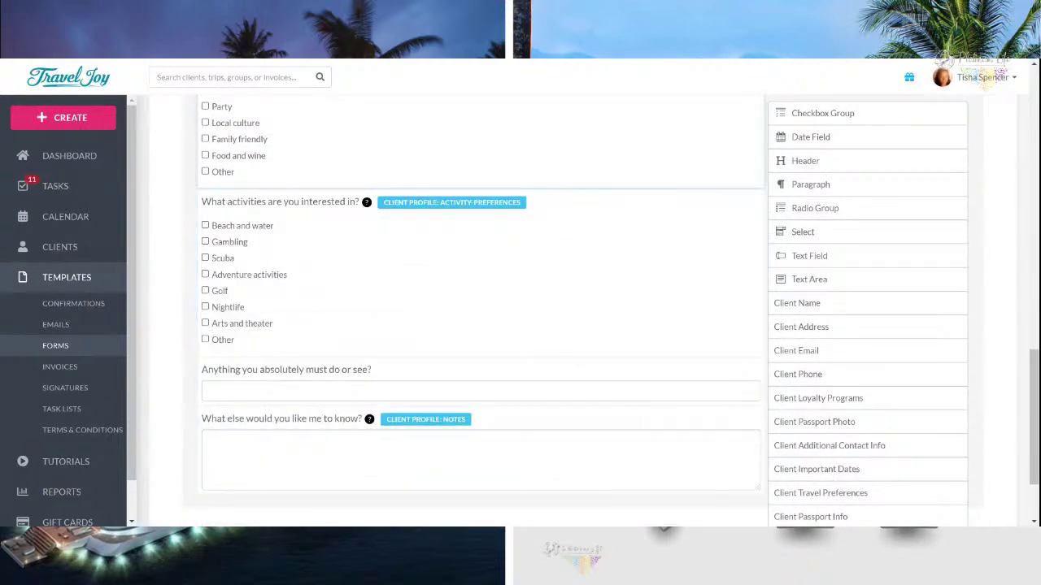
Open the Trip Request template from the form templates list and show its client preview.
{"action": "left_click", "coordinate": [73, 355]}
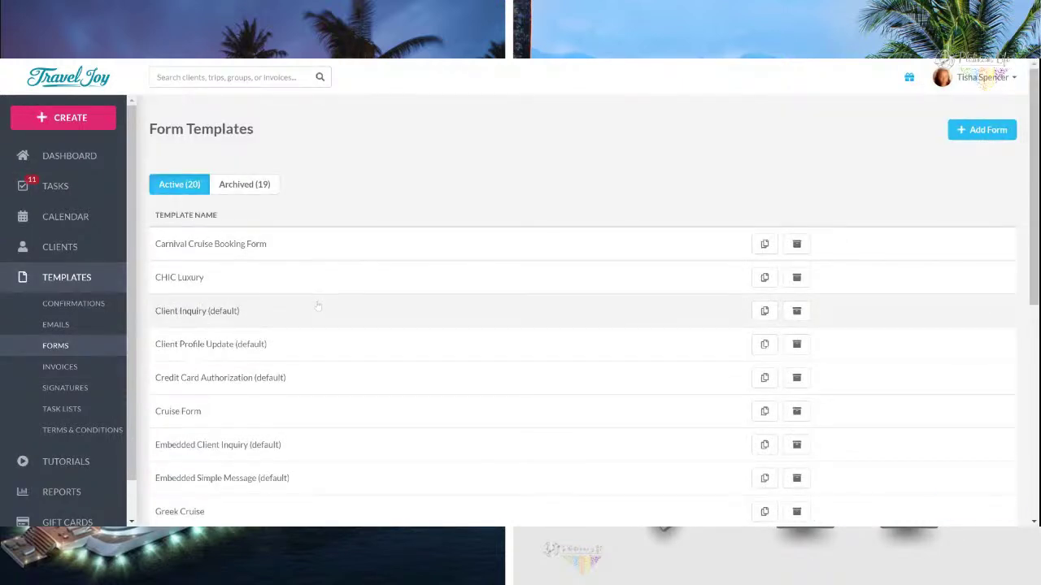
{"action": "scroll", "coordinate": [318, 306], "scroll_direction": "down", "scroll_amount": 4}
{"action": "scroll", "coordinate": [318, 306], "scroll_direction": "down", "scroll_amount": 2}
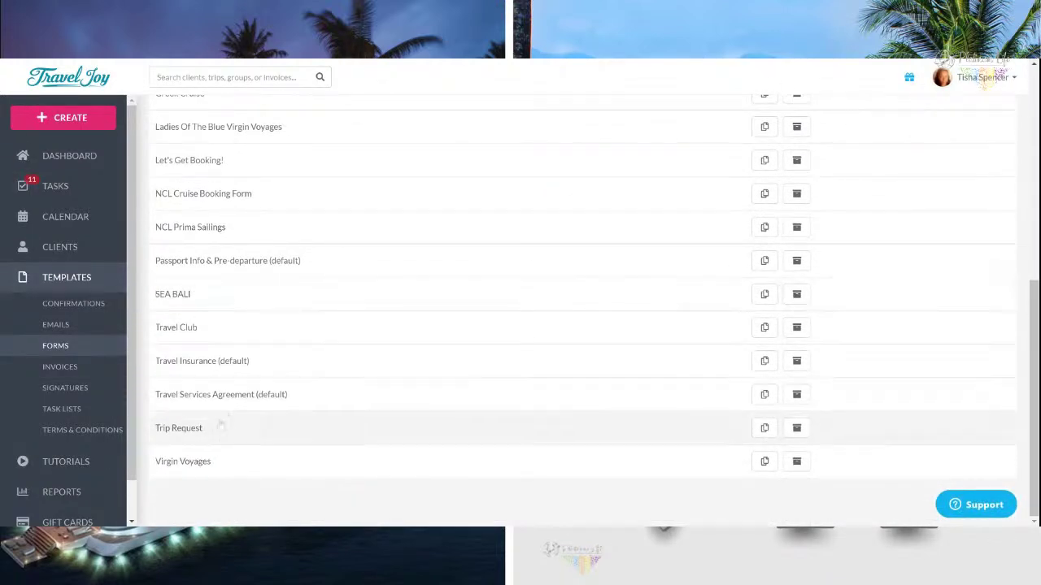
{"action": "left_click", "coordinate": [220, 427]}
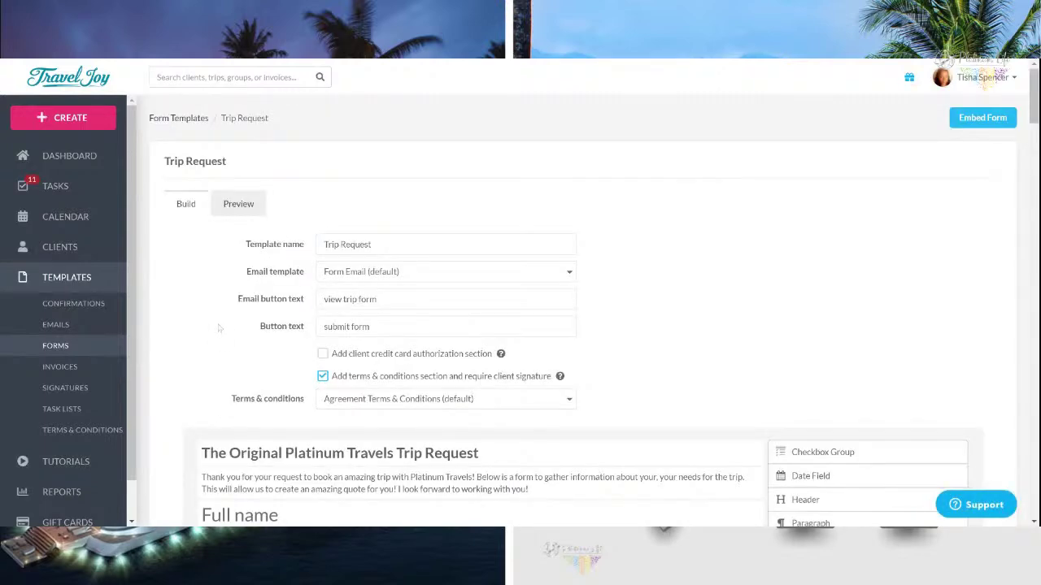
{"action": "left_click", "coordinate": [234, 207]}
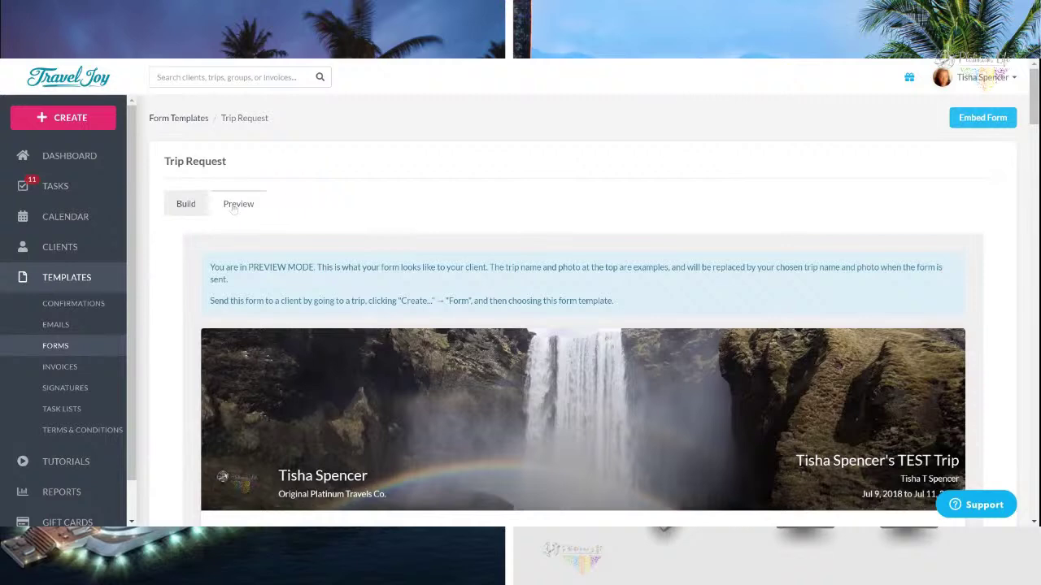
Examine the introduction, full name, address, contact and important dates fields in the Trip Request preview.
{"action": "scroll", "coordinate": [235, 204], "scroll_direction": "down", "scroll_amount": 3}
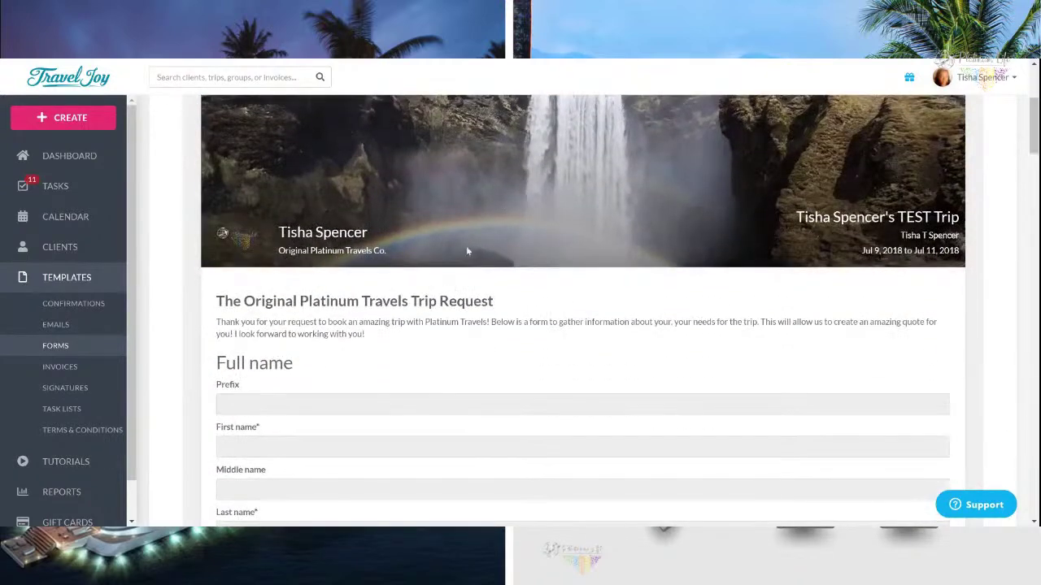
{"action": "scroll", "coordinate": [492, 203], "scroll_direction": "down", "scroll_amount": 2}
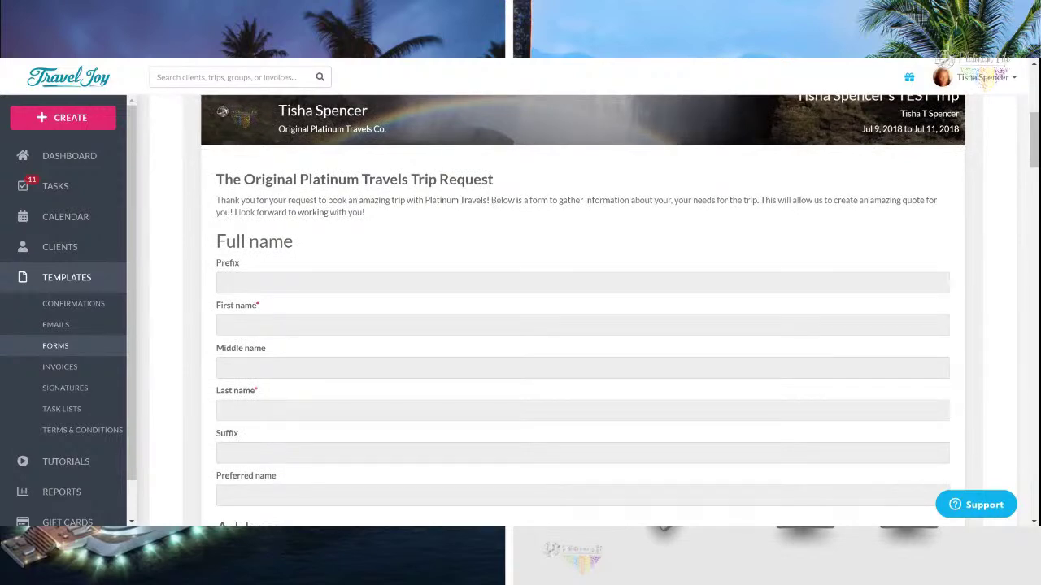
{"action": "scroll", "coordinate": [360, 190], "scroll_direction": "down", "scroll_amount": 2}
{"action": "scroll", "coordinate": [360, 191], "scroll_direction": "up", "scroll_amount": 1}
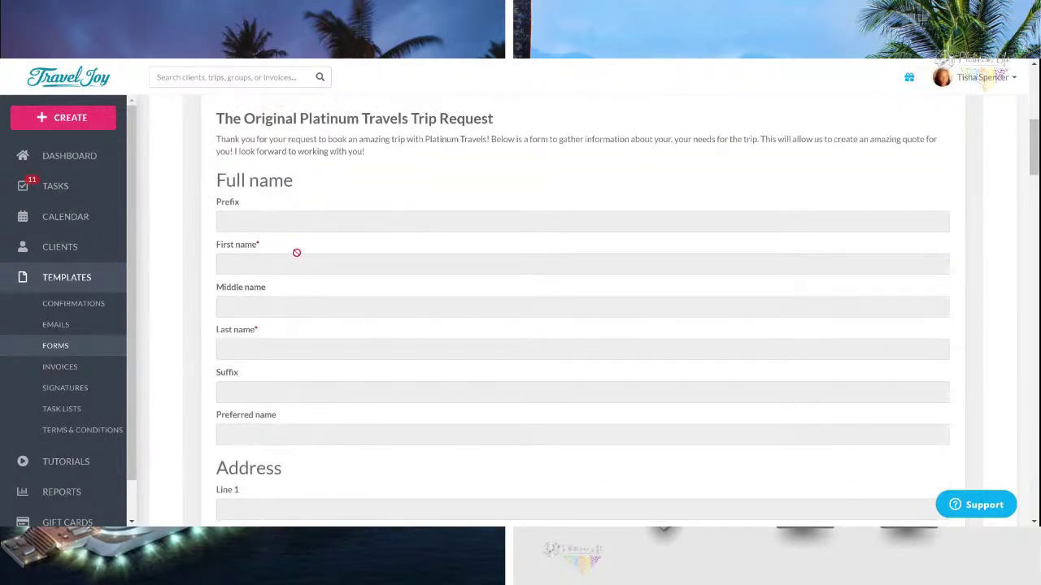
{"action": "scroll", "coordinate": [307, 254], "scroll_direction": "down", "scroll_amount": 5}
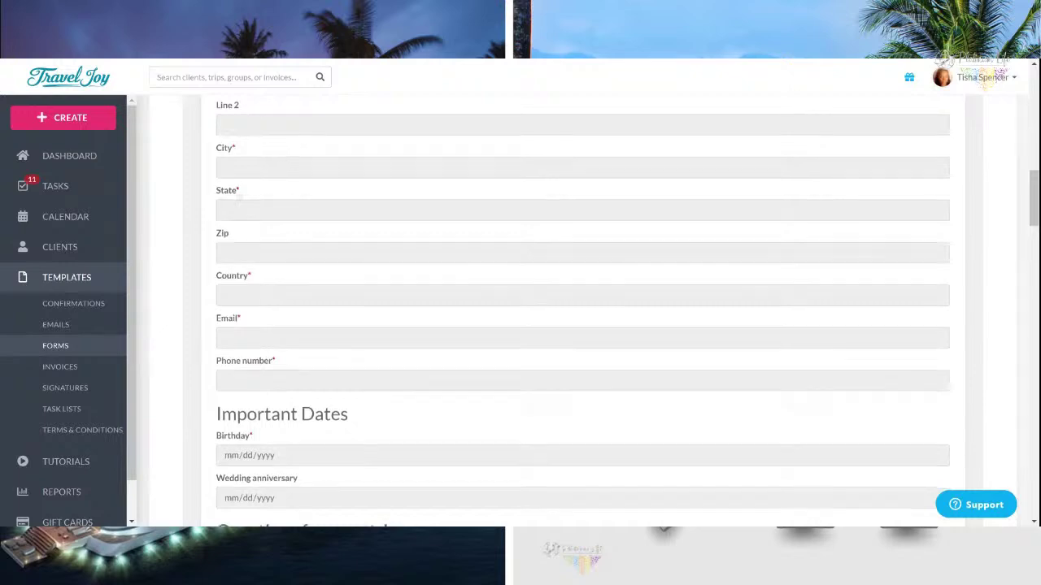
{"action": "scroll", "coordinate": [244, 218], "scroll_direction": "down", "scroll_amount": 1}
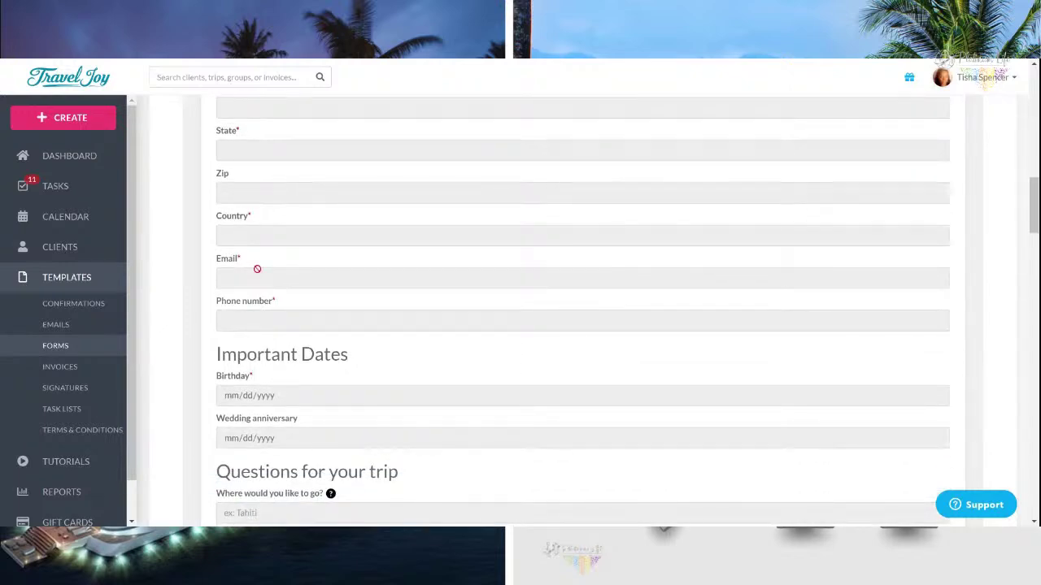
{"action": "scroll", "coordinate": [257, 269], "scroll_direction": "down", "scroll_amount": 3}
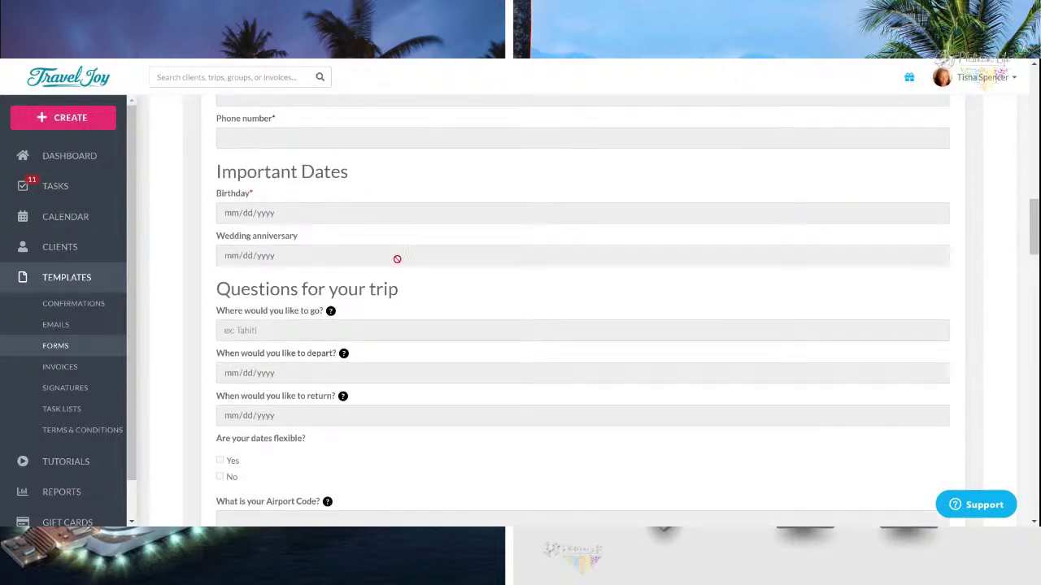
Examine the trip questions, budget, travel preferences, hotel, vibe and activity choices in the Trip Request preview.
{"action": "scroll", "coordinate": [396, 259], "scroll_direction": "down", "scroll_amount": 2}
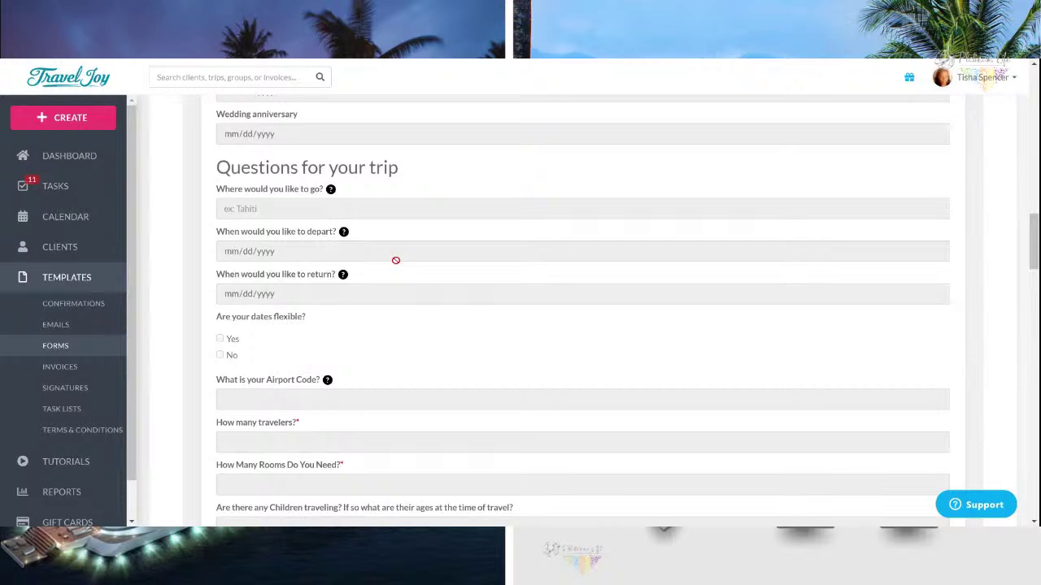
{"action": "scroll", "coordinate": [396, 260], "scroll_direction": "down", "scroll_amount": 3}
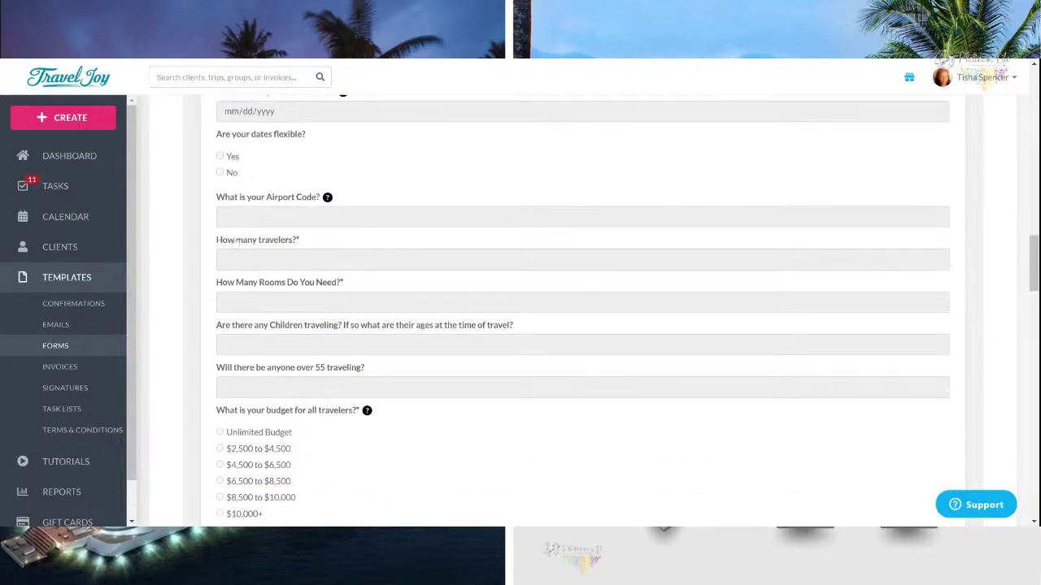
{"action": "scroll", "coordinate": [390, 258], "scroll_direction": "down", "scroll_amount": 2}
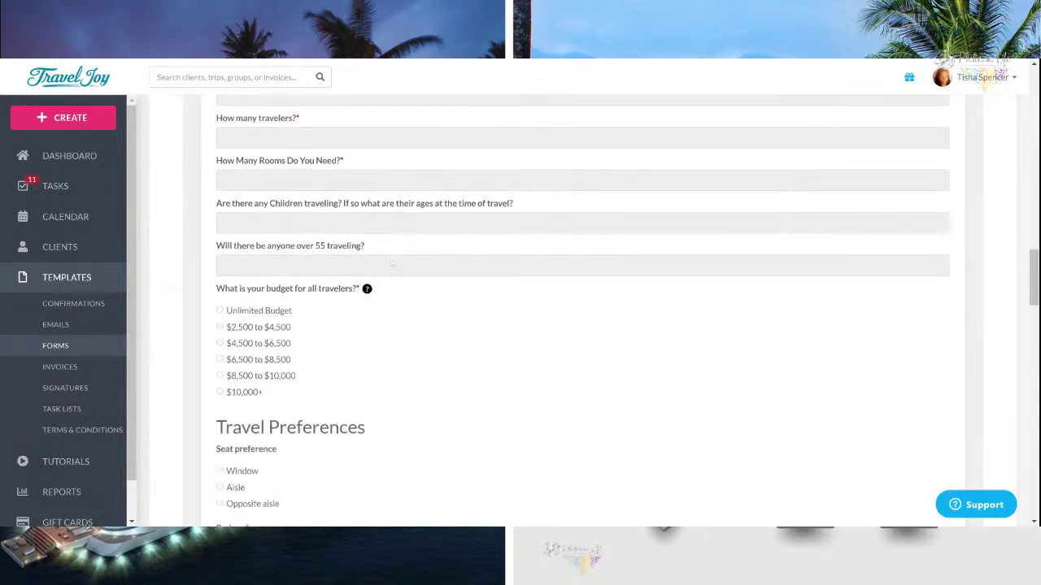
{"action": "scroll", "coordinate": [390, 260], "scroll_direction": "down", "scroll_amount": 2}
{"action": "scroll", "coordinate": [421, 289], "scroll_direction": "down", "scroll_amount": 2}
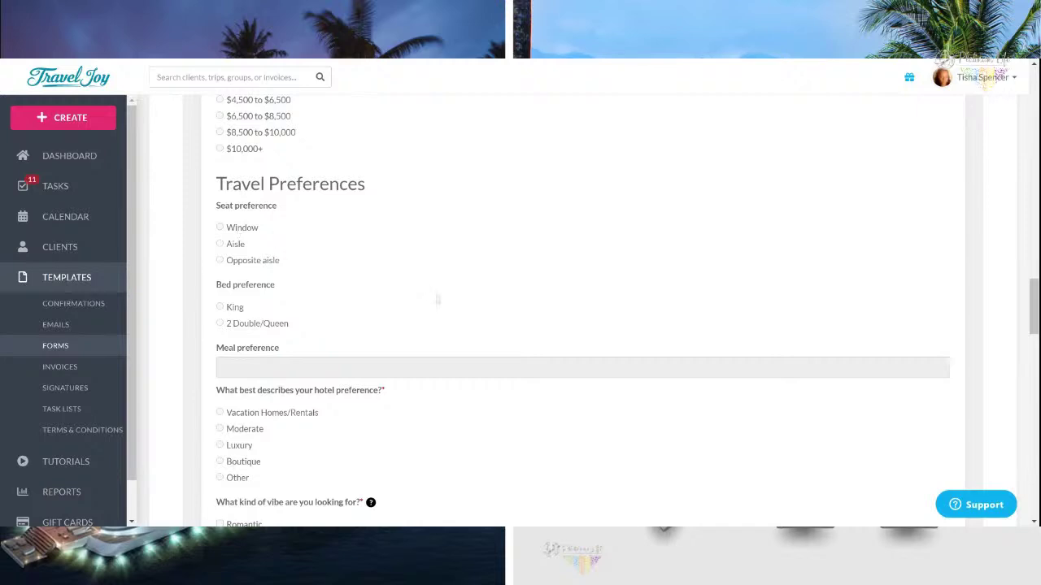
{"action": "scroll", "coordinate": [436, 299], "scroll_direction": "down", "scroll_amount": 1}
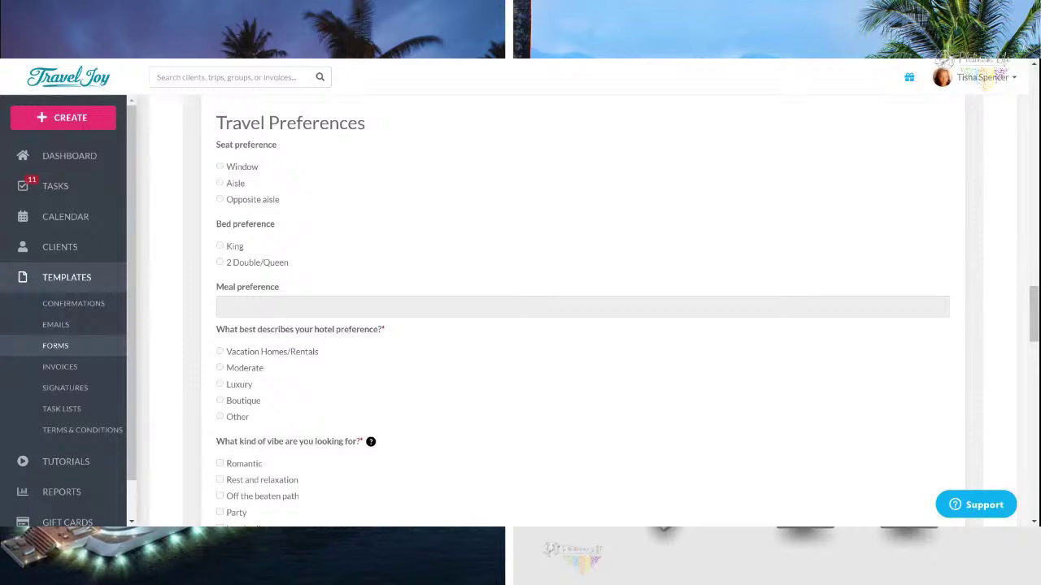
{"action": "scroll", "coordinate": [553, 266], "scroll_direction": "down", "scroll_amount": 5}
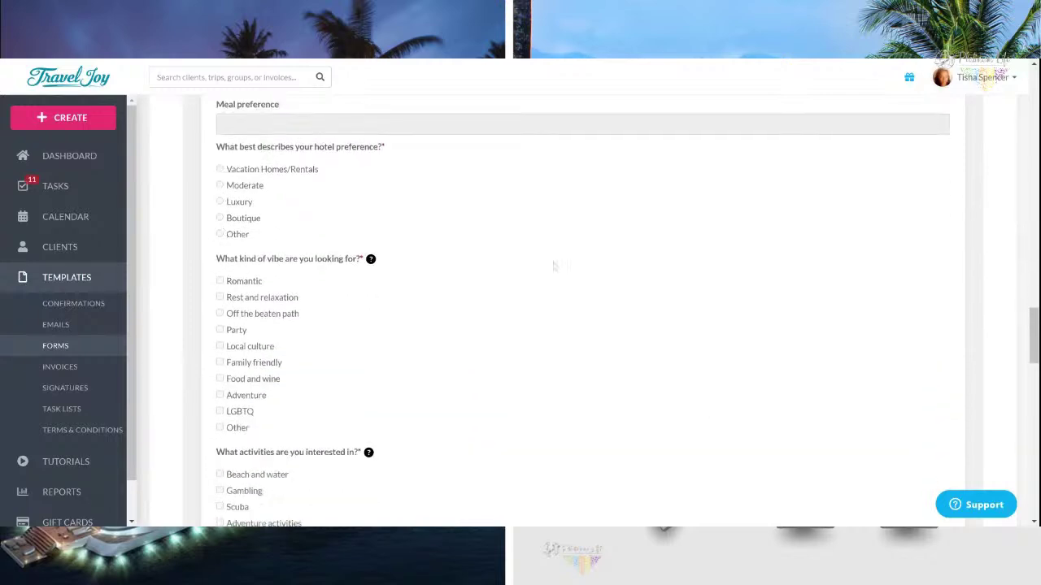
{"action": "scroll", "coordinate": [553, 266], "scroll_direction": "down", "scroll_amount": 4}
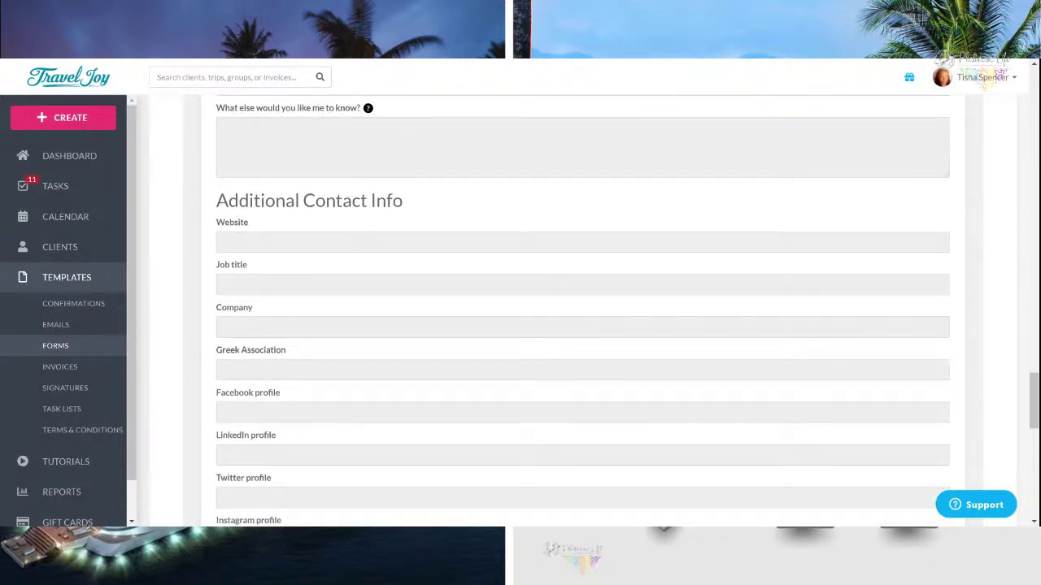
Examine the Additional Contact Info, Passport Info and Terms & Conditions signature sections of the Trip Request preview.
{"action": "scroll", "coordinate": [291, 205], "scroll_direction": "down", "scroll_amount": 2}
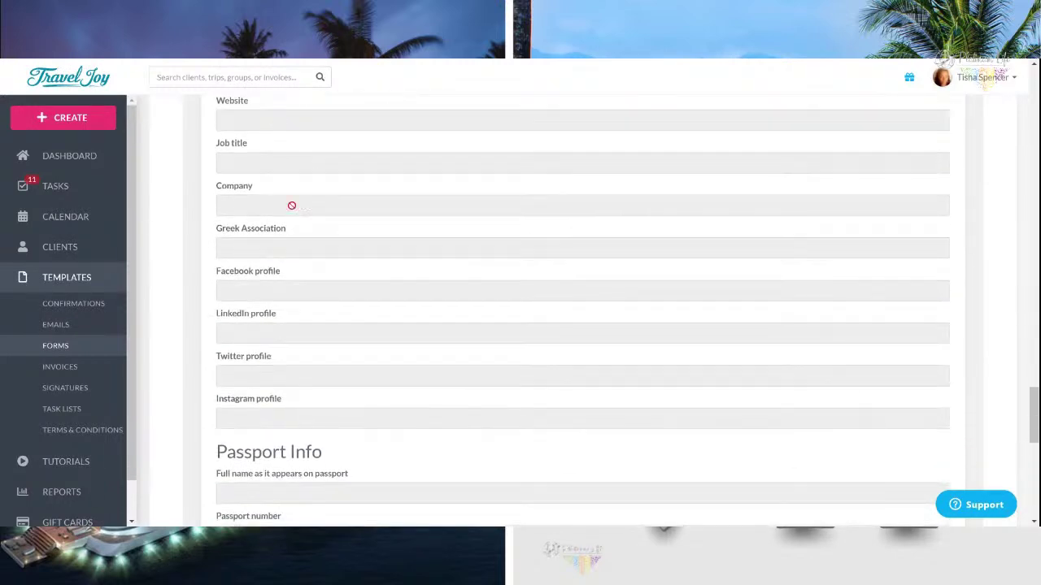
{"action": "scroll", "coordinate": [291, 205], "scroll_direction": "up", "scroll_amount": 1}
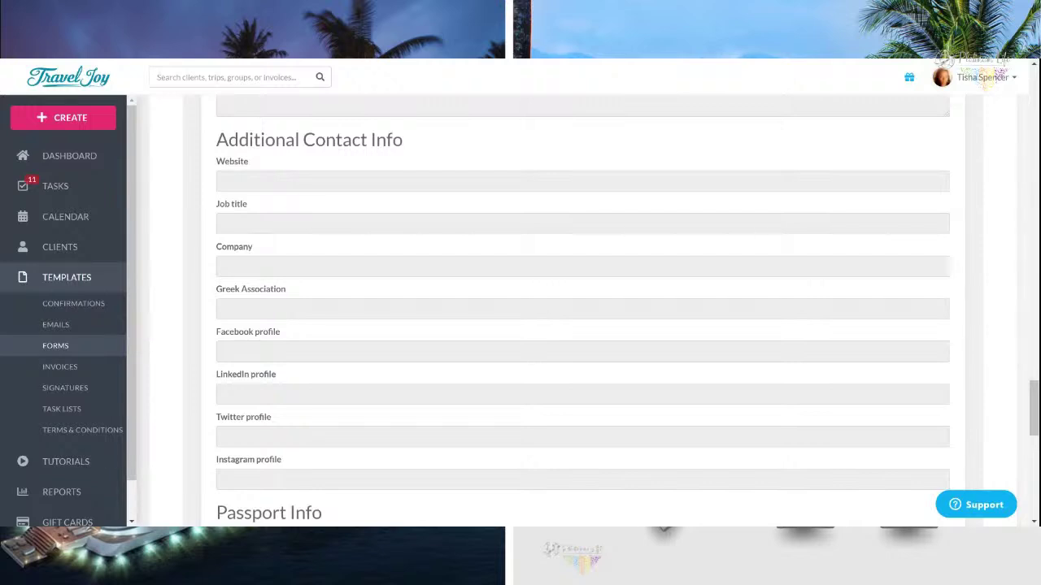
{"action": "scroll", "coordinate": [297, 311], "scroll_direction": "down", "scroll_amount": 5}
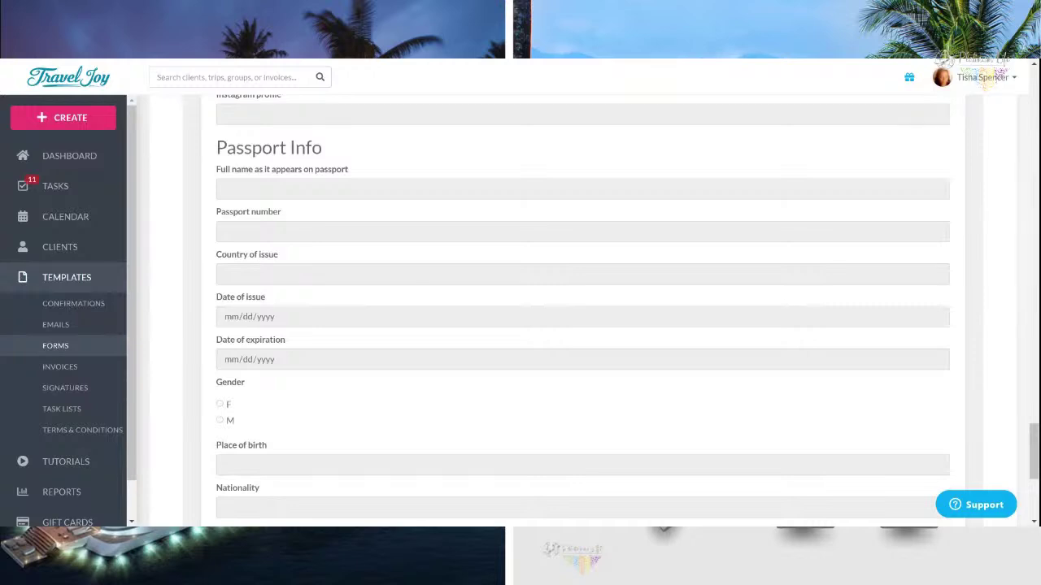
{"action": "scroll", "coordinate": [274, 187], "scroll_direction": "down", "scroll_amount": 3}
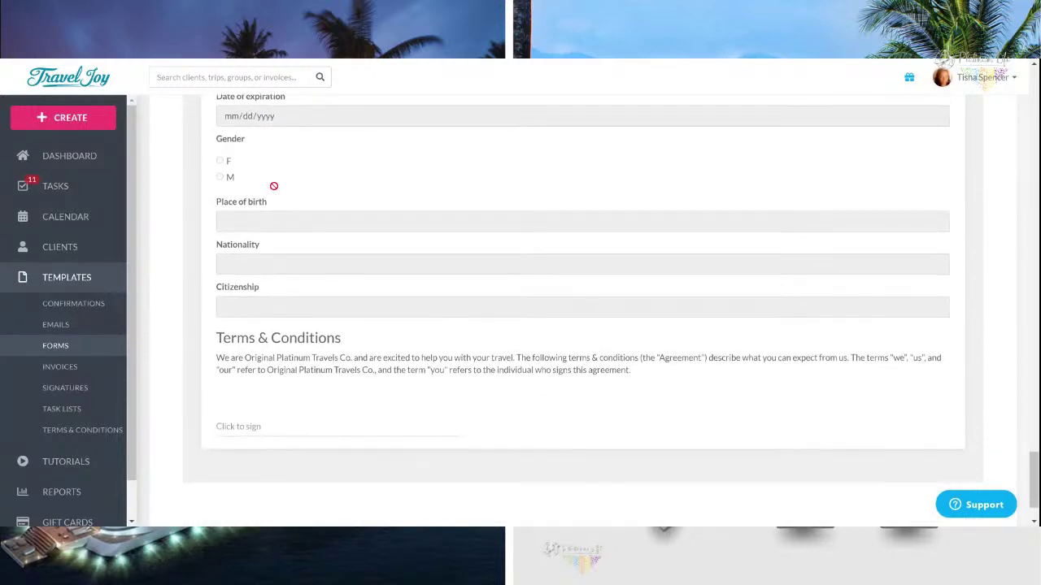
{"action": "scroll", "coordinate": [274, 186], "scroll_direction": "up", "scroll_amount": 1}
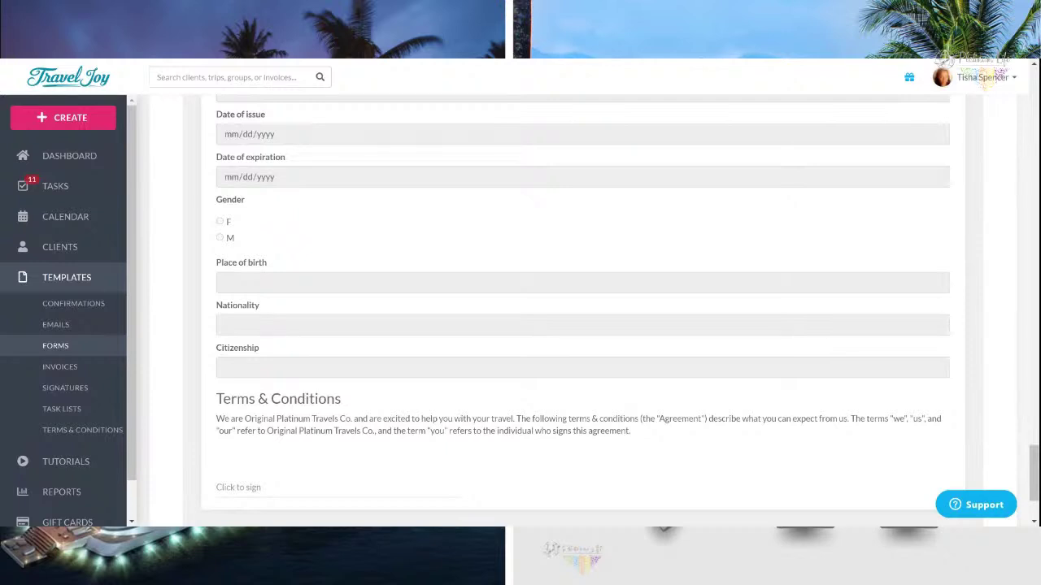
{"action": "scroll", "coordinate": [262, 229], "scroll_direction": "down", "scroll_amount": 3}
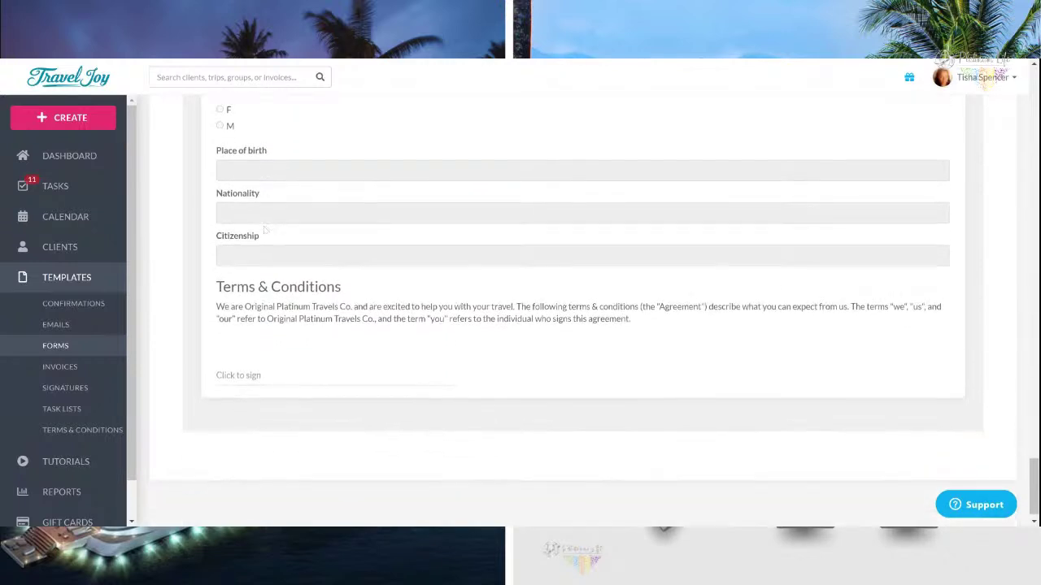
{"action": "scroll", "coordinate": [263, 230], "scroll_direction": "up", "scroll_amount": 3}
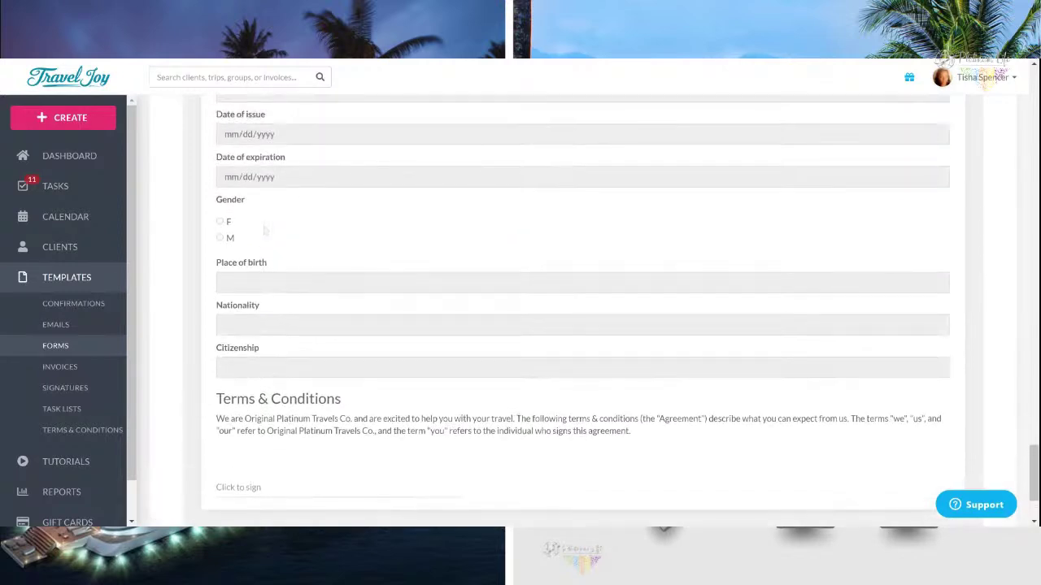
{"action": "scroll", "coordinate": [263, 231], "scroll_direction": "down", "scroll_amount": 3}
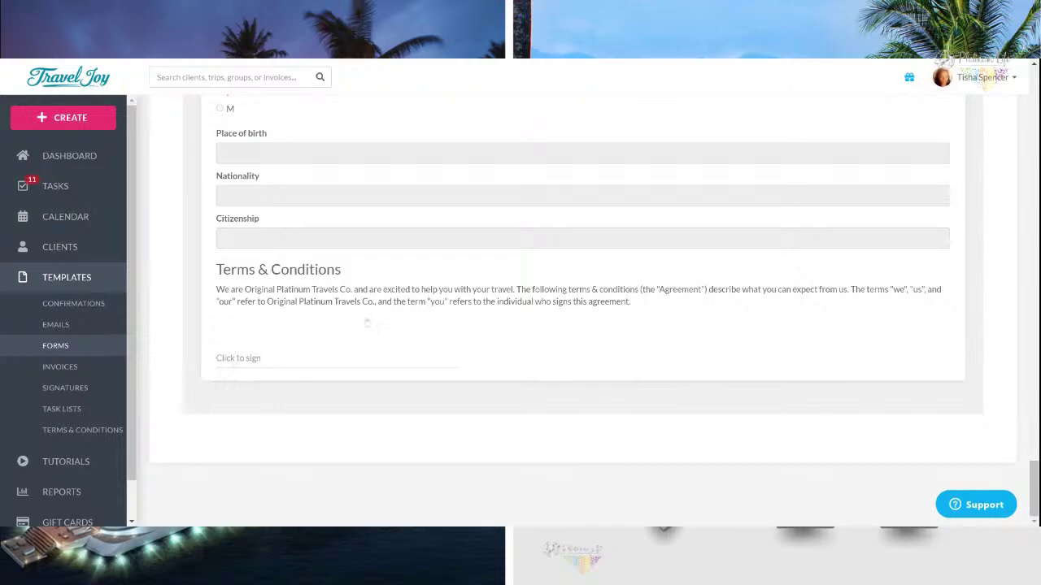
{"action": "scroll", "coordinate": [366, 323], "scroll_direction": "up", "scroll_amount": 15}
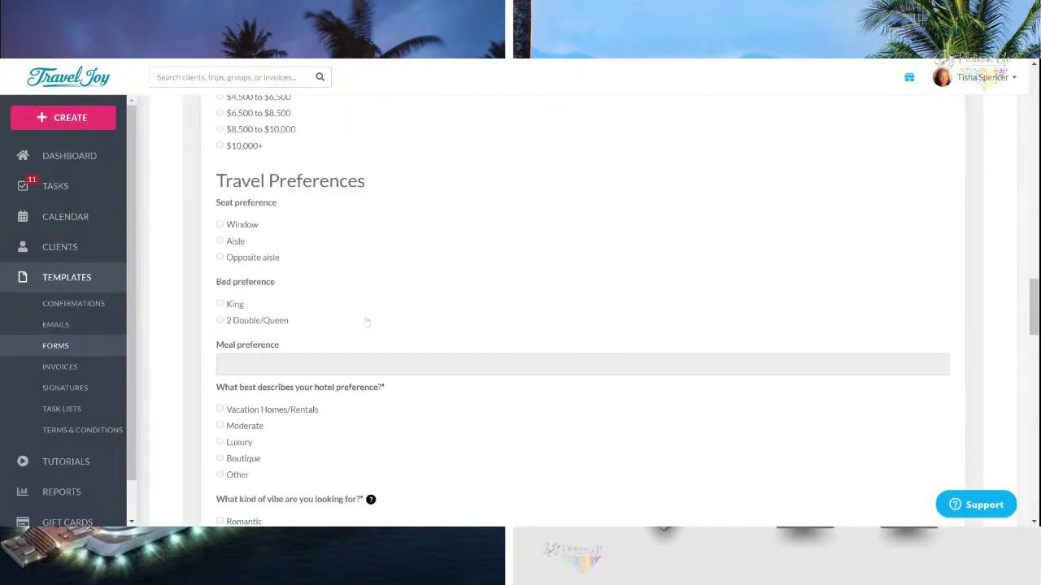
Return the Trip Request template from its client preview to the build view.
{"action": "scroll", "coordinate": [367, 323], "scroll_direction": "up", "scroll_amount": 15}
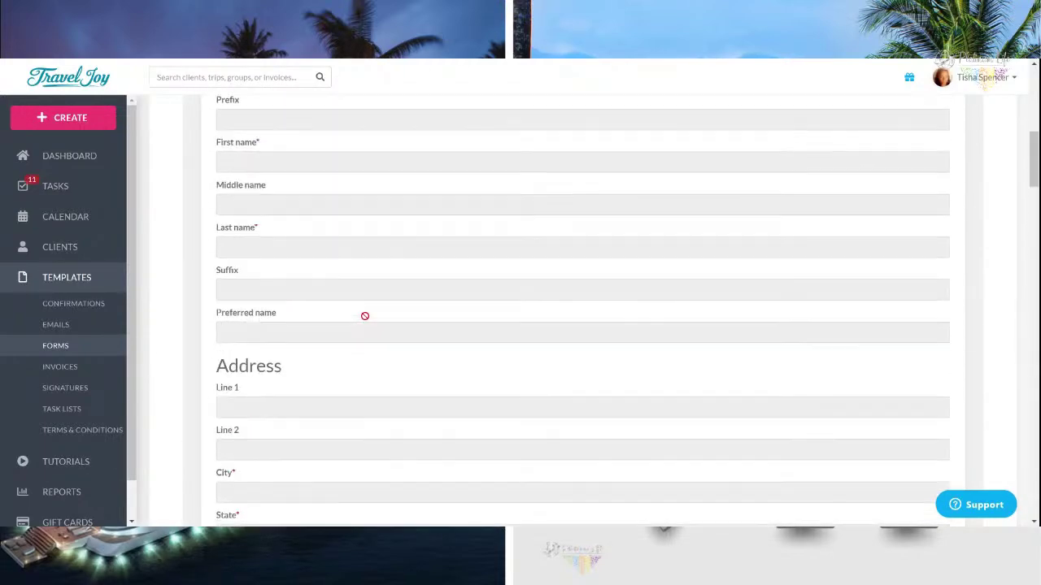
{"action": "scroll", "coordinate": [364, 315], "scroll_direction": "up", "scroll_amount": 10}
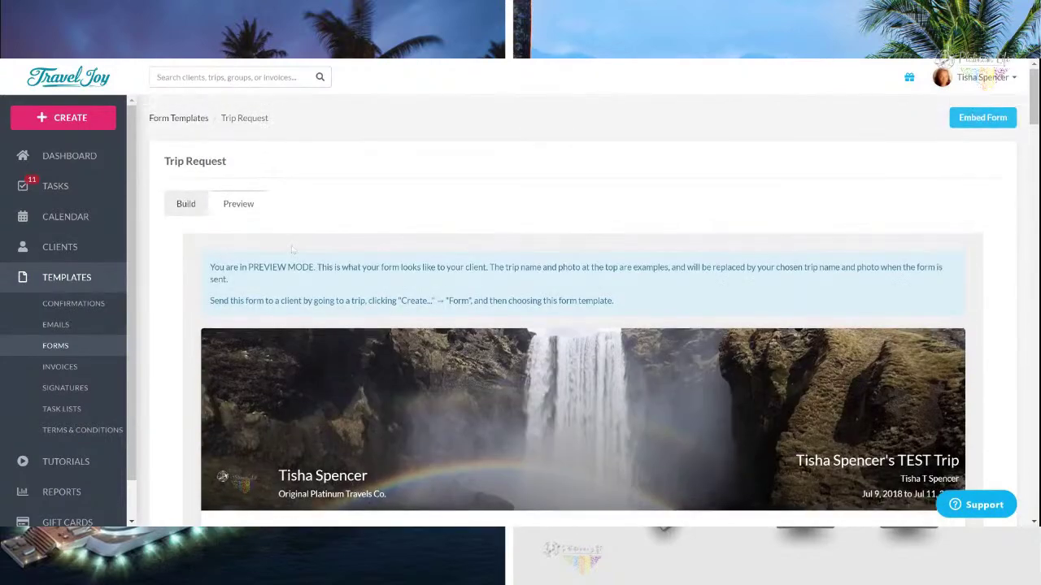
{"action": "left_click", "coordinate": [181, 207]}
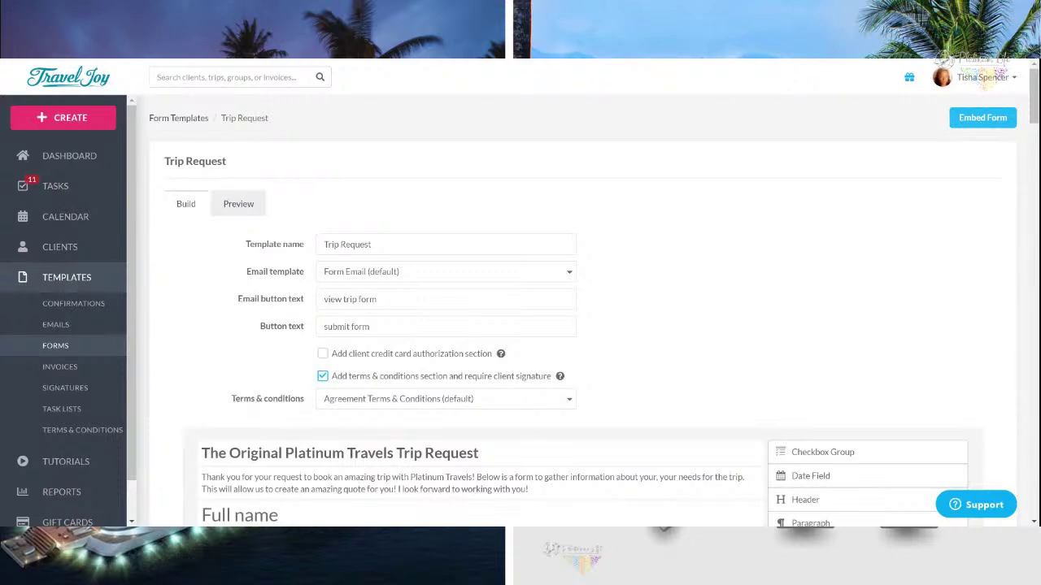
{"action": "scroll", "coordinate": [177, 273], "scroll_direction": "down", "scroll_amount": 3}
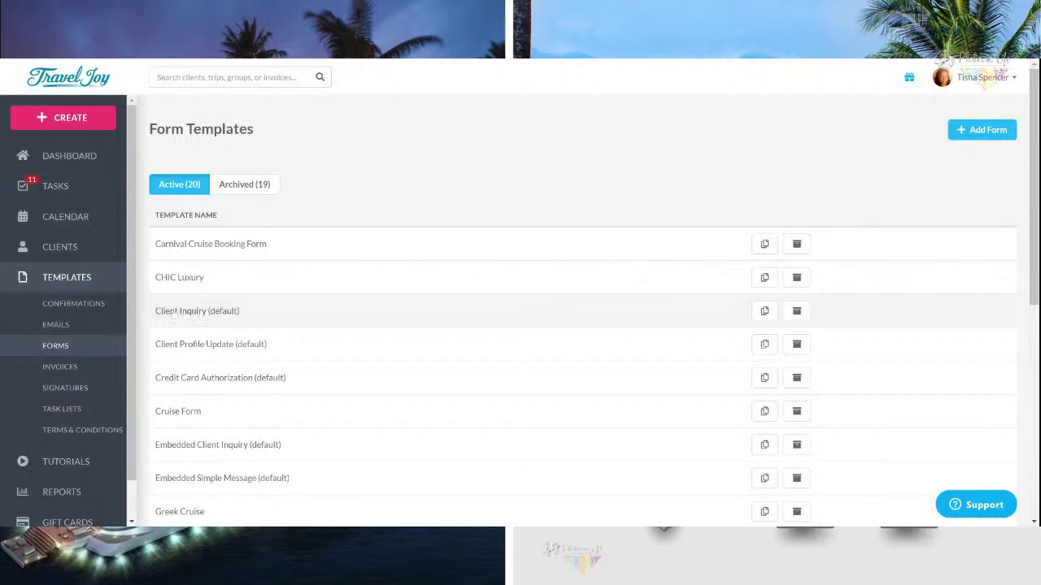
Reopen the Trip Request template from the form templates list and display its embed code.
{"action": "scroll", "coordinate": [173, 317], "scroll_direction": "down", "scroll_amount": 5}
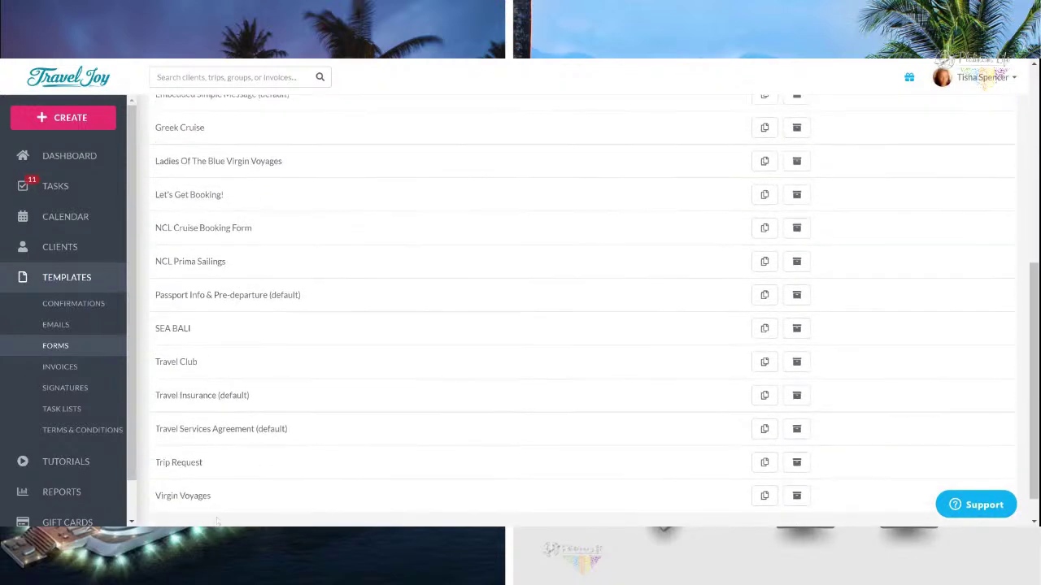
{"action": "scroll", "coordinate": [175, 487], "scroll_direction": "up", "scroll_amount": 1}
{"action": "left_click", "coordinate": [174, 489]}
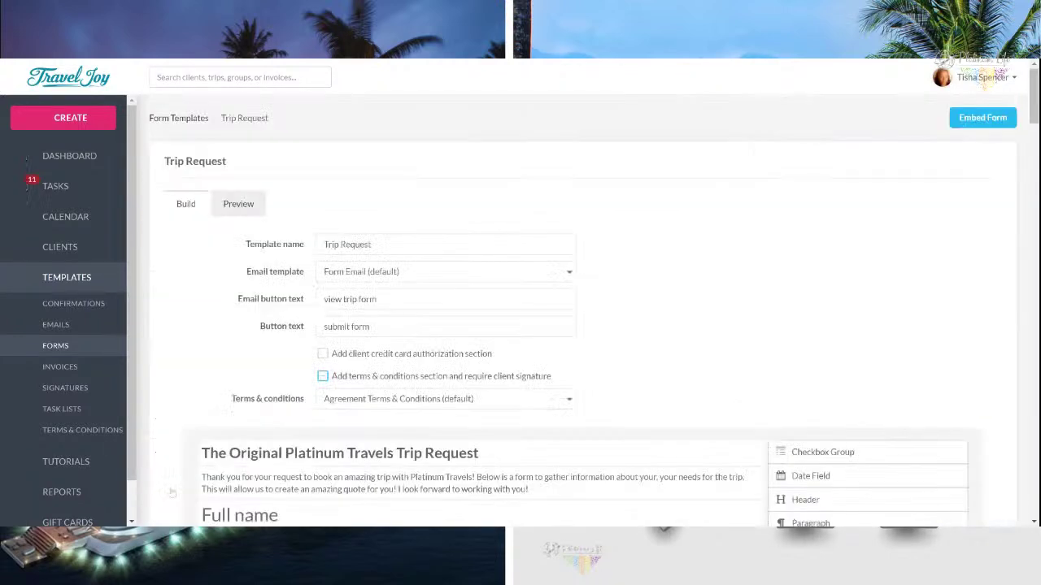
{"action": "left_click", "coordinate": [1003, 125]}
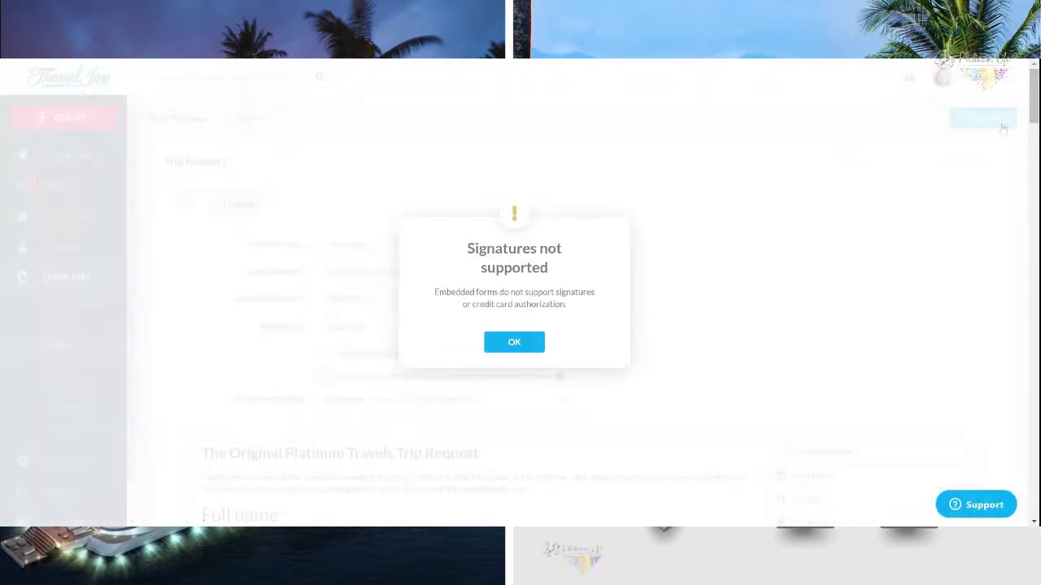
{"action": "left_click", "coordinate": [514, 342]}
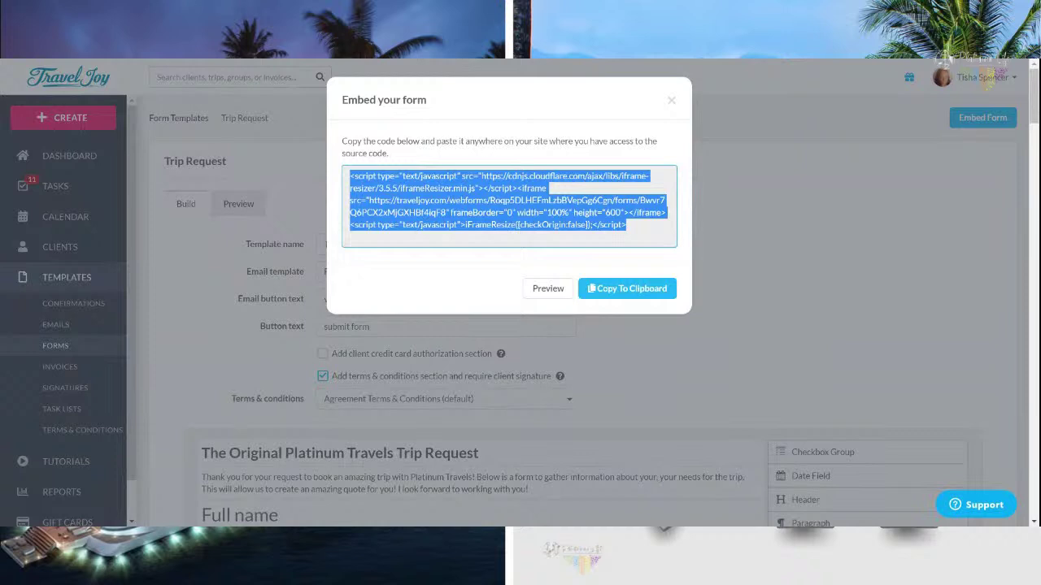
Highlight only the web form URL inside the Trip Request embed code, and close the embed dialog.
{"action": "left_click", "coordinate": [405, 271]}
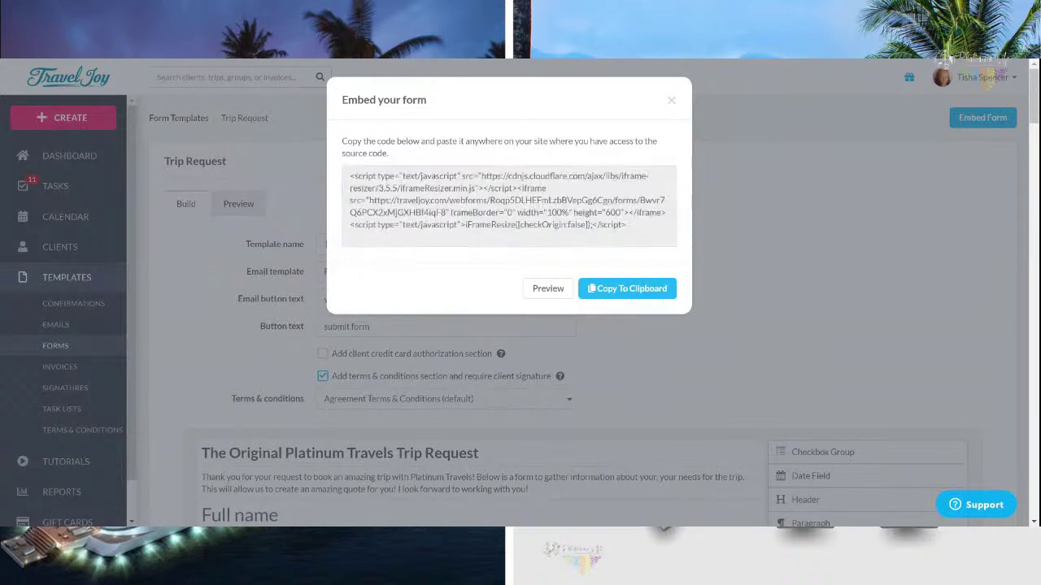
{"action": "left_click_drag", "start_coordinate": [367, 200], "coordinate": [446, 212]}
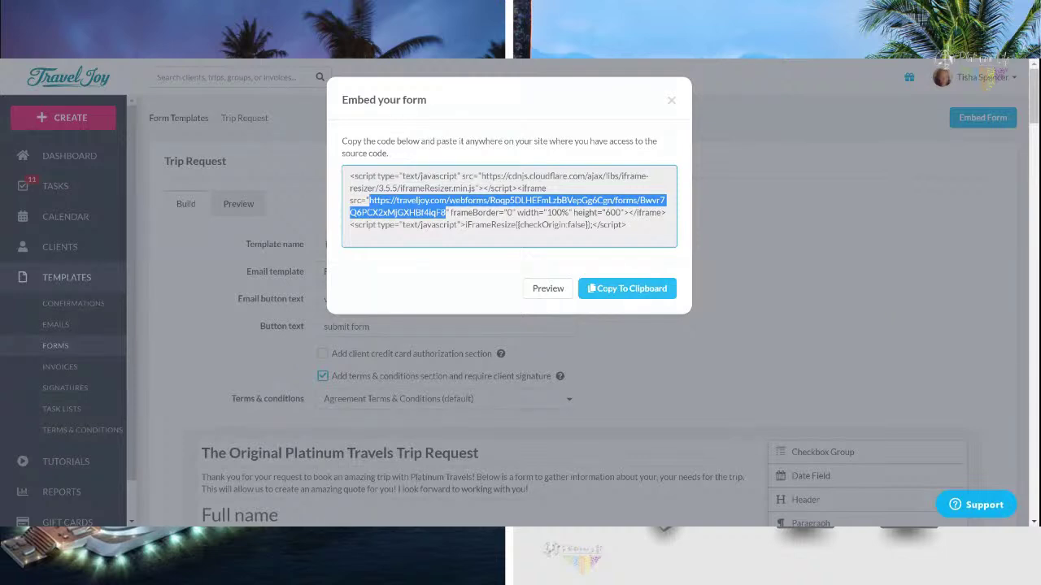
{"action": "left_click", "coordinate": [208, 276]}
Open the dashboard and look through its trip stages, groups and individual trips.
{"action": "left_click", "coordinate": [62, 157]}
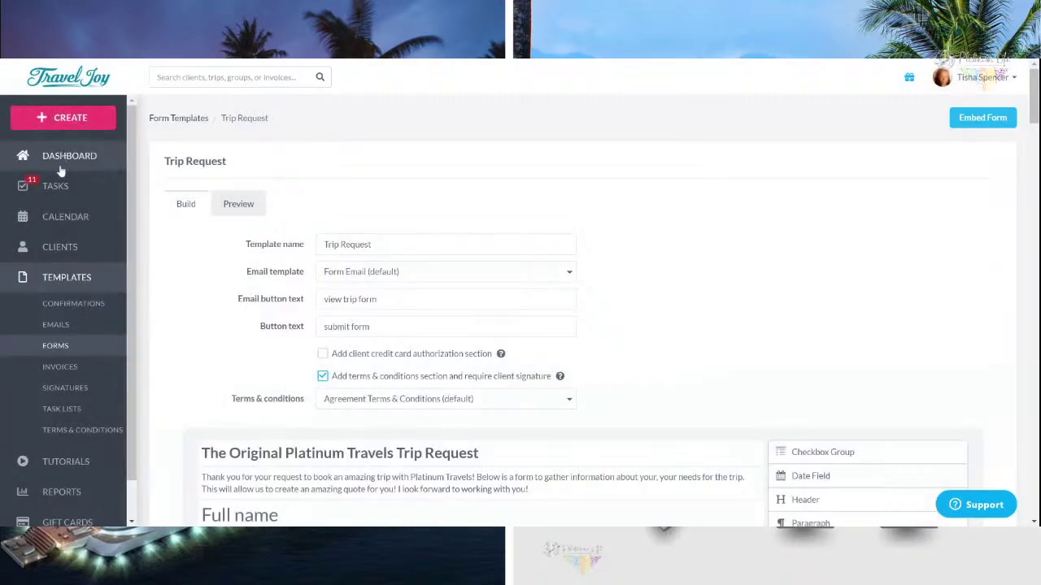
{"action": "scroll", "coordinate": [209, 163], "scroll_direction": "down", "scroll_amount": 5}
{"action": "scroll", "coordinate": [209, 163], "scroll_direction": "down", "scroll_amount": 2}
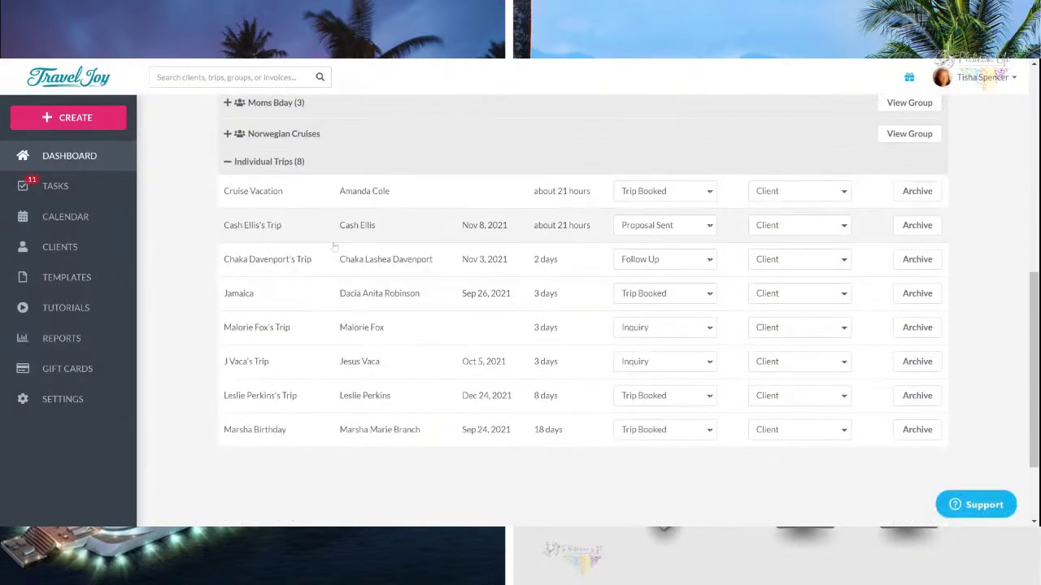
{"action": "scroll", "coordinate": [350, 260], "scroll_direction": "up", "scroll_amount": 3}
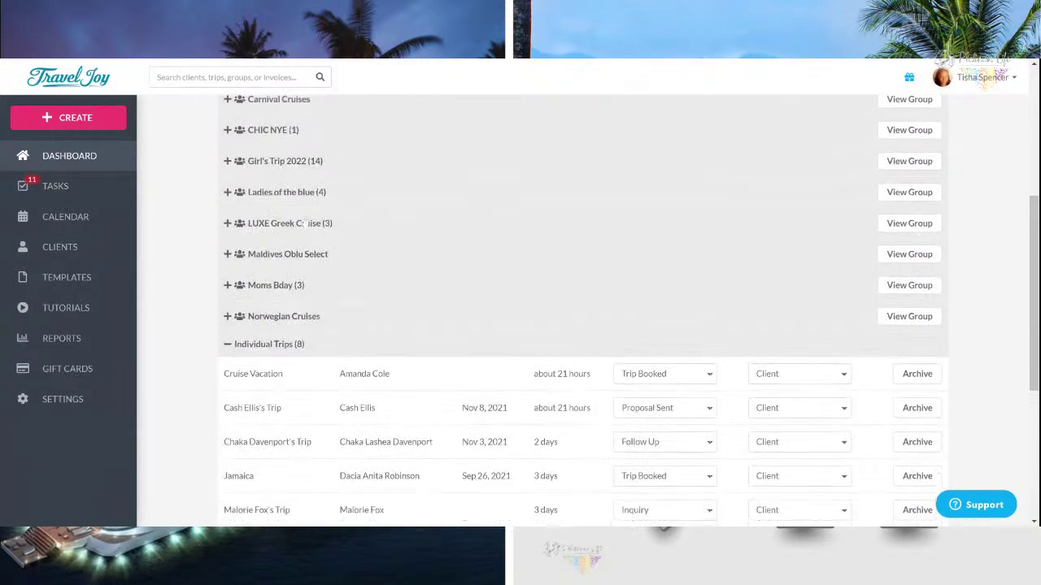
{"action": "scroll", "coordinate": [301, 164], "scroll_direction": "up", "scroll_amount": 5}
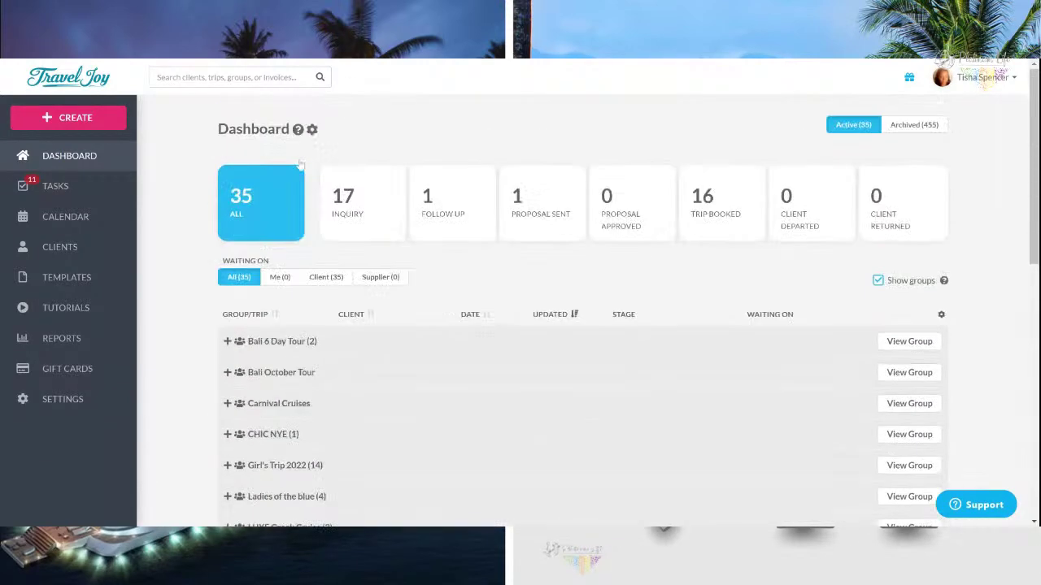
{"action": "scroll", "coordinate": [301, 164], "scroll_direction": "down", "scroll_amount": 3}
{"action": "scroll", "coordinate": [300, 164], "scroll_direction": "up", "scroll_amount": 1}
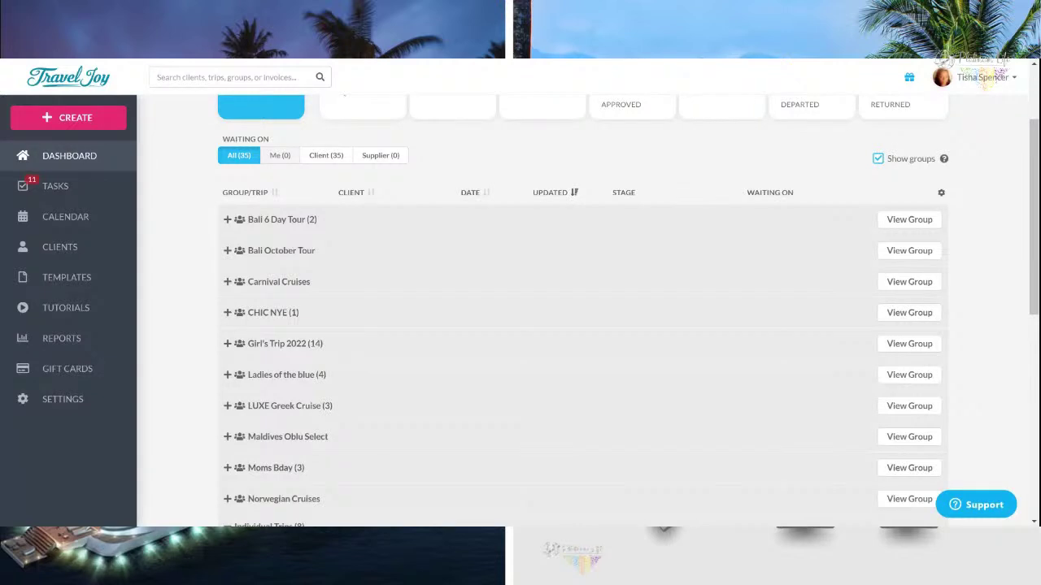
Start creating a new trip and set its cover photo to the white domed mosque.
{"action": "left_click", "coordinate": [69, 118]}
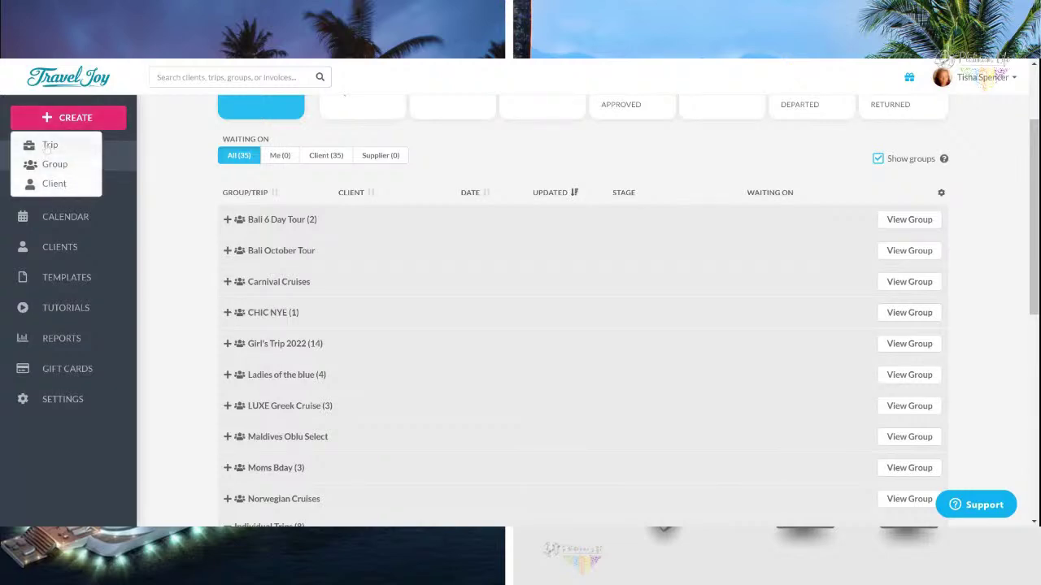
{"action": "left_click", "coordinate": [47, 145]}
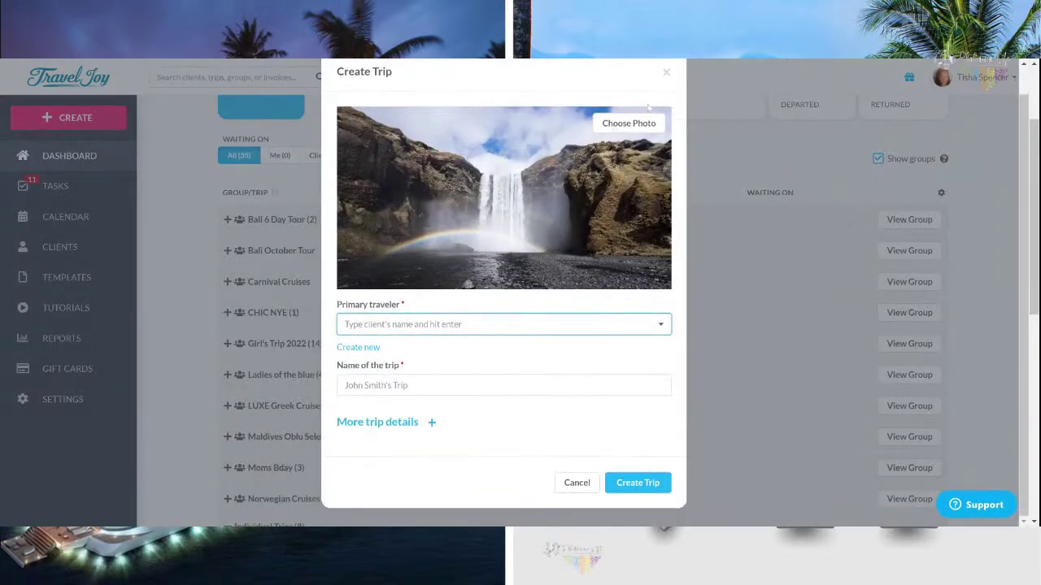
{"action": "left_click", "coordinate": [629, 152]}
{"action": "left_click", "coordinate": [561, 227]}
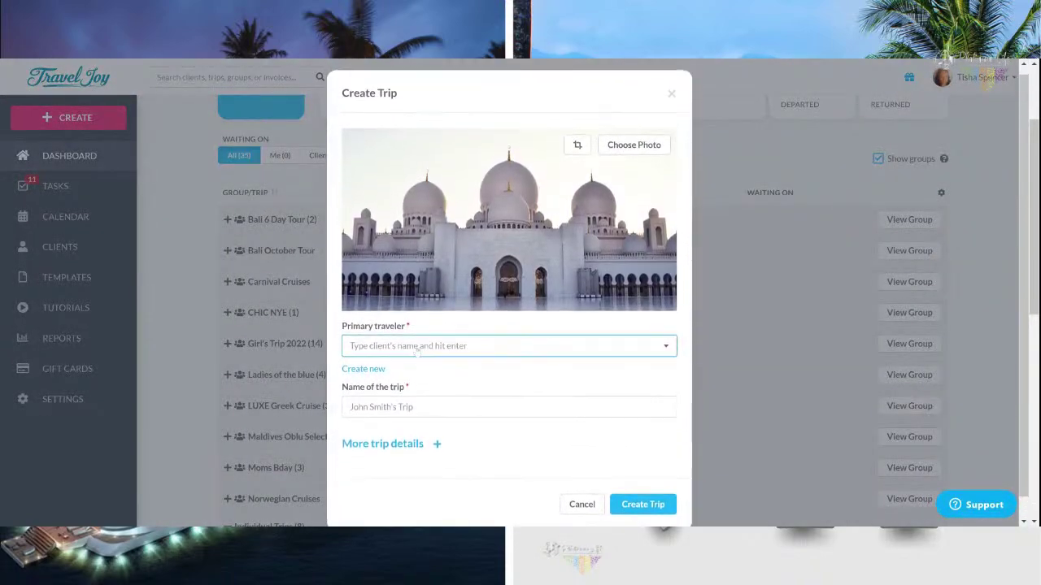
Show the new client fields and additional trip details in the Create Trip form, and close it without creating the trip.
{"action": "left_click", "coordinate": [363, 377]}
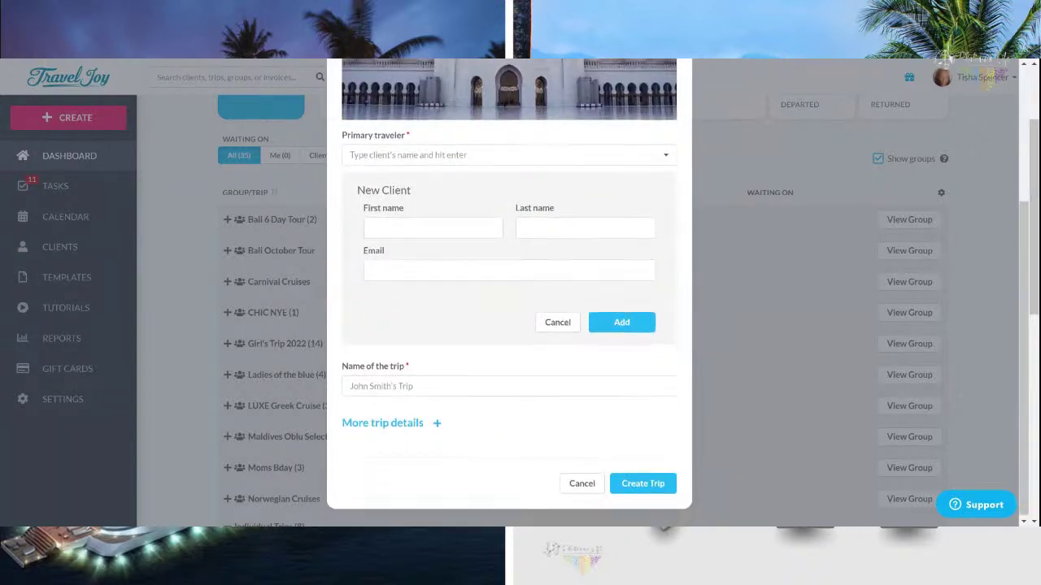
{"action": "left_click", "coordinate": [411, 435]}
{"action": "scroll", "coordinate": [410, 429], "scroll_direction": "down", "scroll_amount": 2}
{"action": "scroll", "coordinate": [410, 428], "scroll_direction": "down", "scroll_amount": 2}
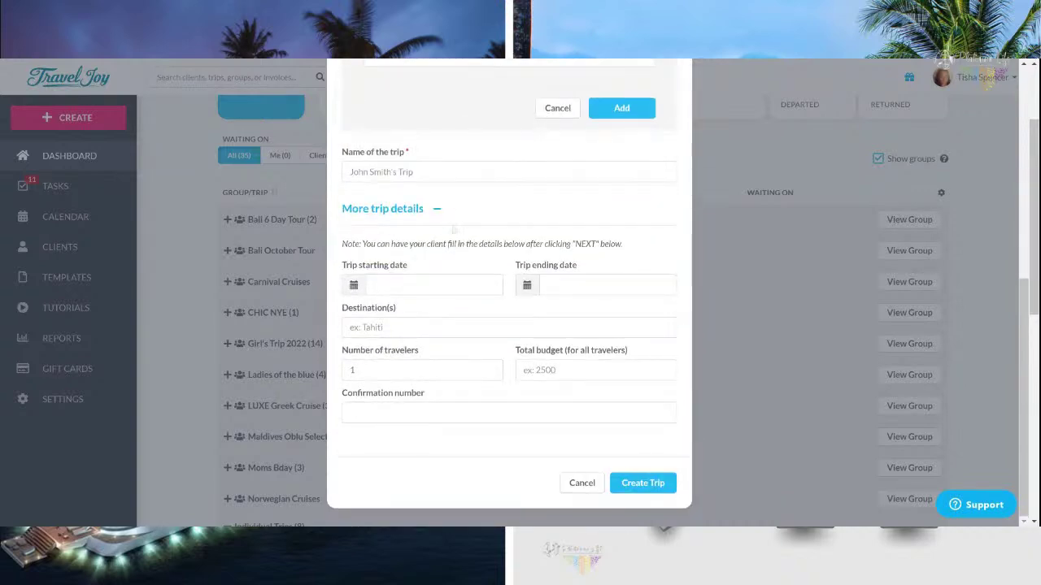
{"action": "scroll", "coordinate": [491, 348], "scroll_direction": "up", "scroll_amount": 5}
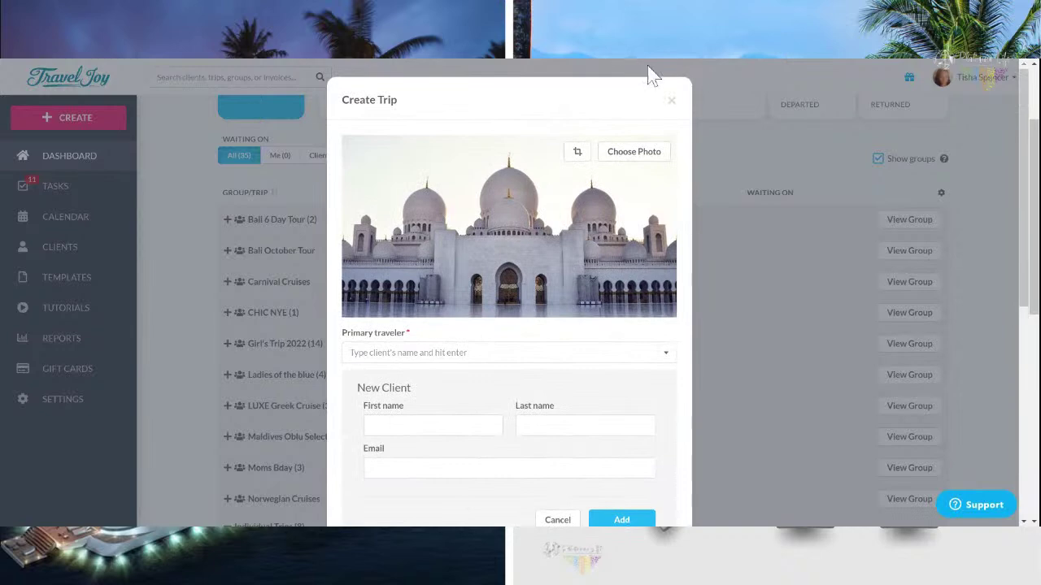
{"action": "left_click", "coordinate": [671, 99]}
Review the individual trips, travel groups and stage summary on the dashboard.
{"action": "scroll", "coordinate": [172, 241], "scroll_direction": "down", "scroll_amount": 5}
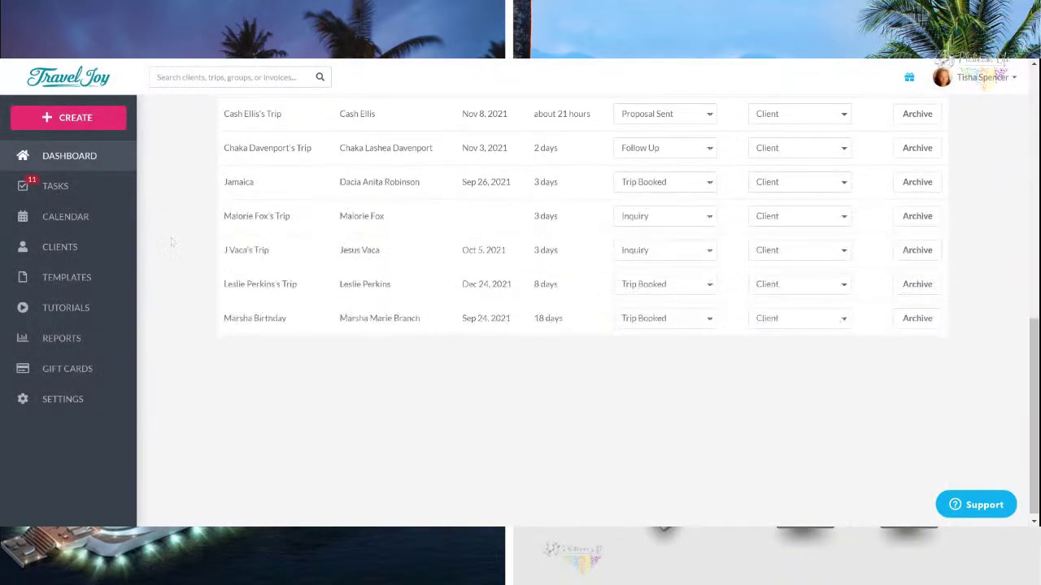
{"action": "scroll", "coordinate": [172, 242], "scroll_direction": "up", "scroll_amount": 3}
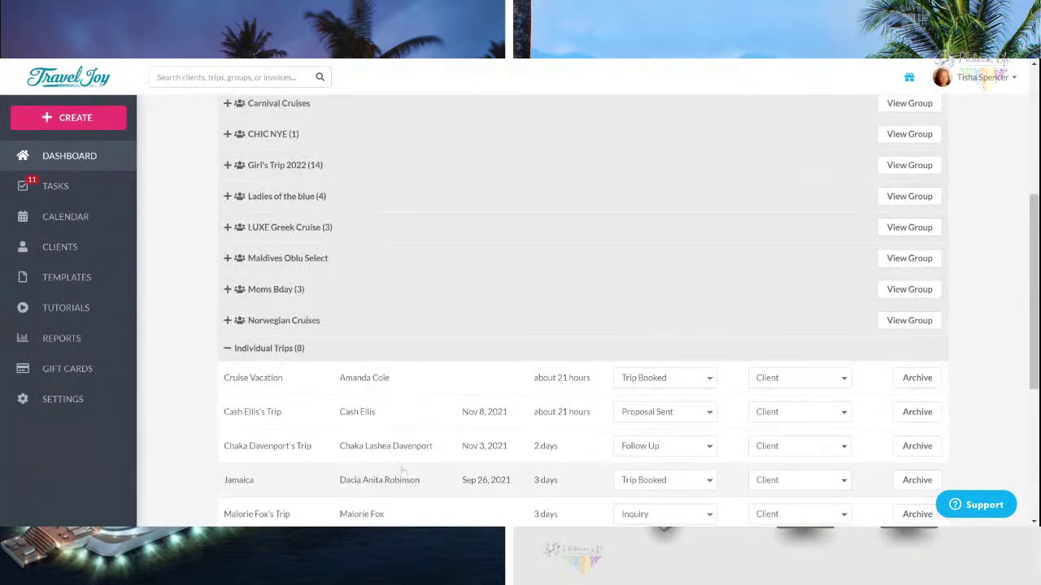
{"action": "scroll", "coordinate": [235, 410], "scroll_direction": "up", "scroll_amount": 4}
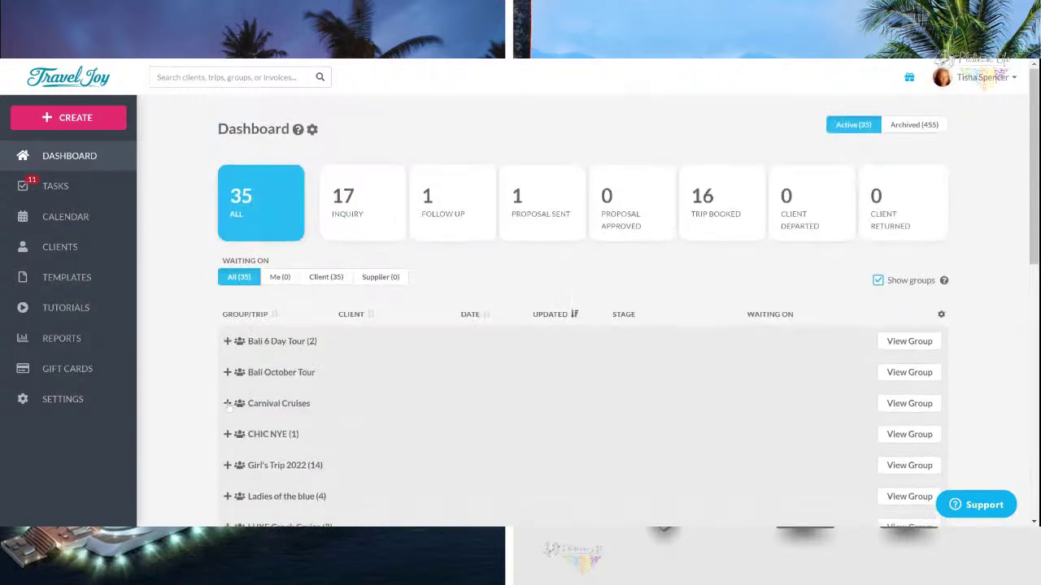
{"action": "scroll", "coordinate": [228, 409], "scroll_direction": "down", "scroll_amount": 2}
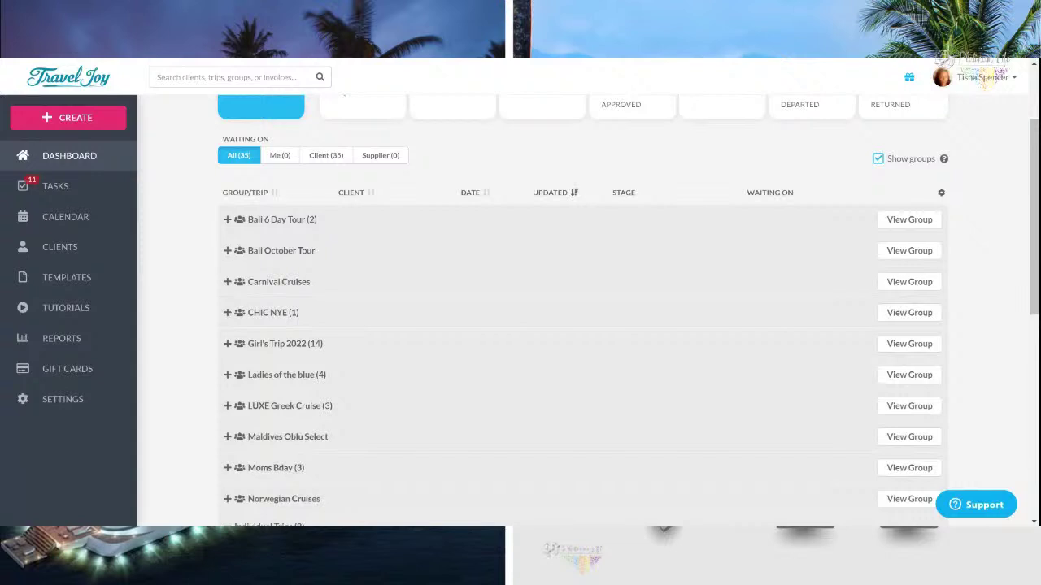
{"action": "scroll", "coordinate": [598, 226], "scroll_direction": "up", "scroll_amount": 3}
{"action": "scroll", "coordinate": [598, 226], "scroll_direction": "down", "scroll_amount": 1}
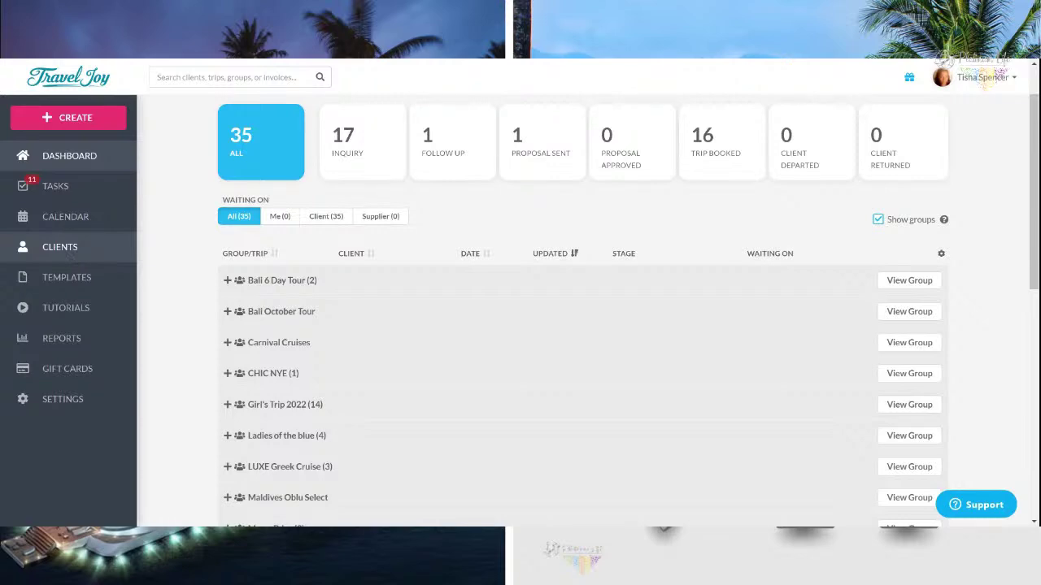
Browse the client list and show its options for editing profile fields, exporting clients and merging profiles.
{"action": "left_click", "coordinate": [73, 258]}
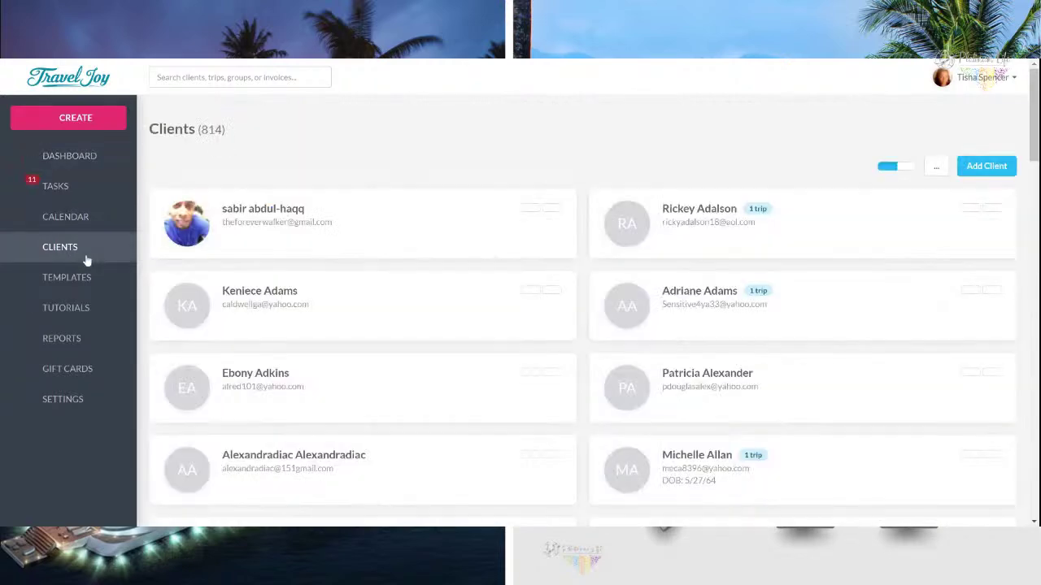
{"action": "scroll", "coordinate": [229, 246], "scroll_direction": "down", "scroll_amount": 20}
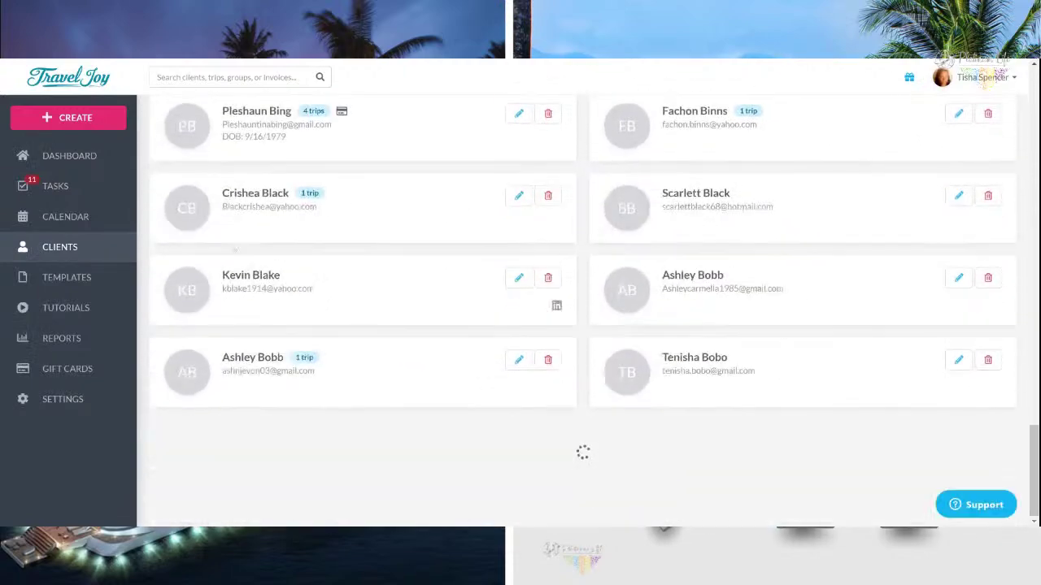
{"action": "scroll", "coordinate": [233, 247], "scroll_direction": "up", "scroll_amount": 20}
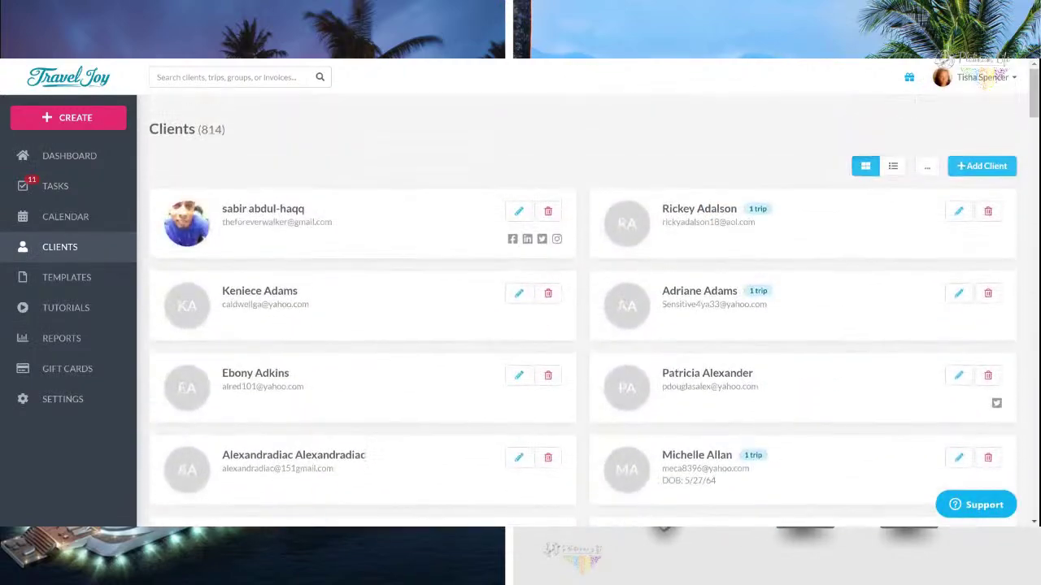
{"action": "left_click", "coordinate": [927, 166]}
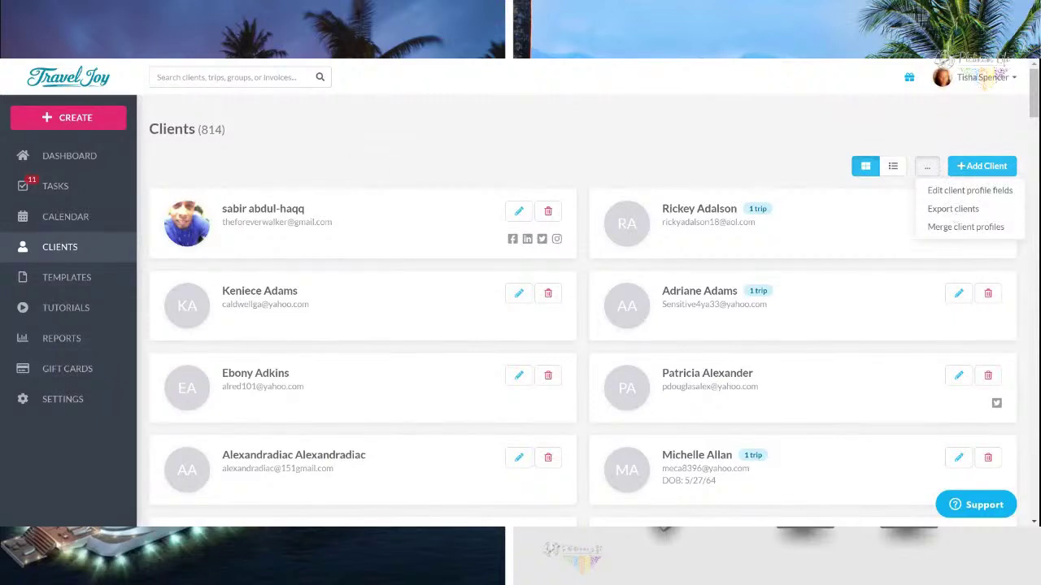
{"action": "left_click", "coordinate": [30, 161]}
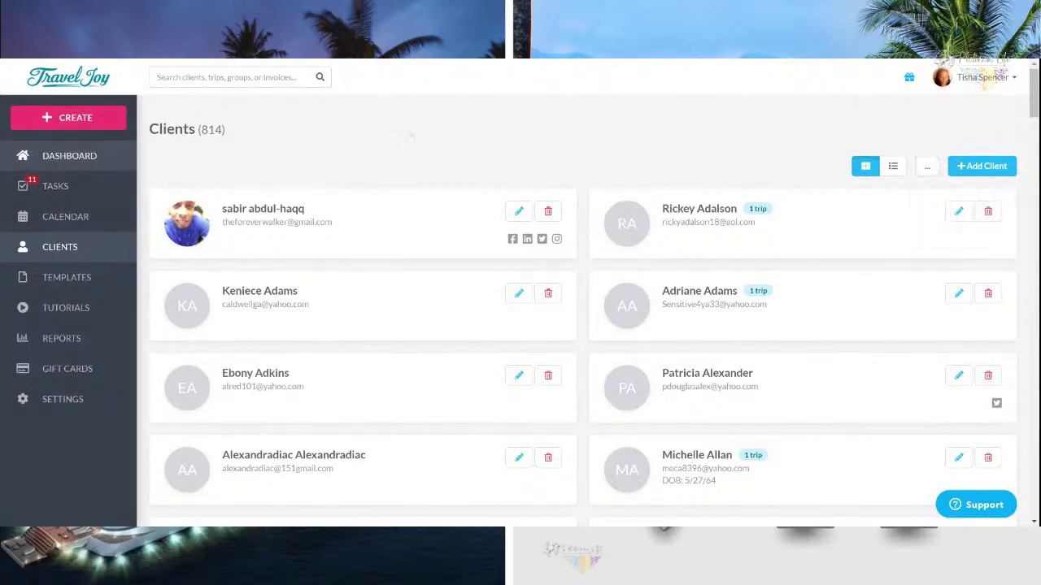